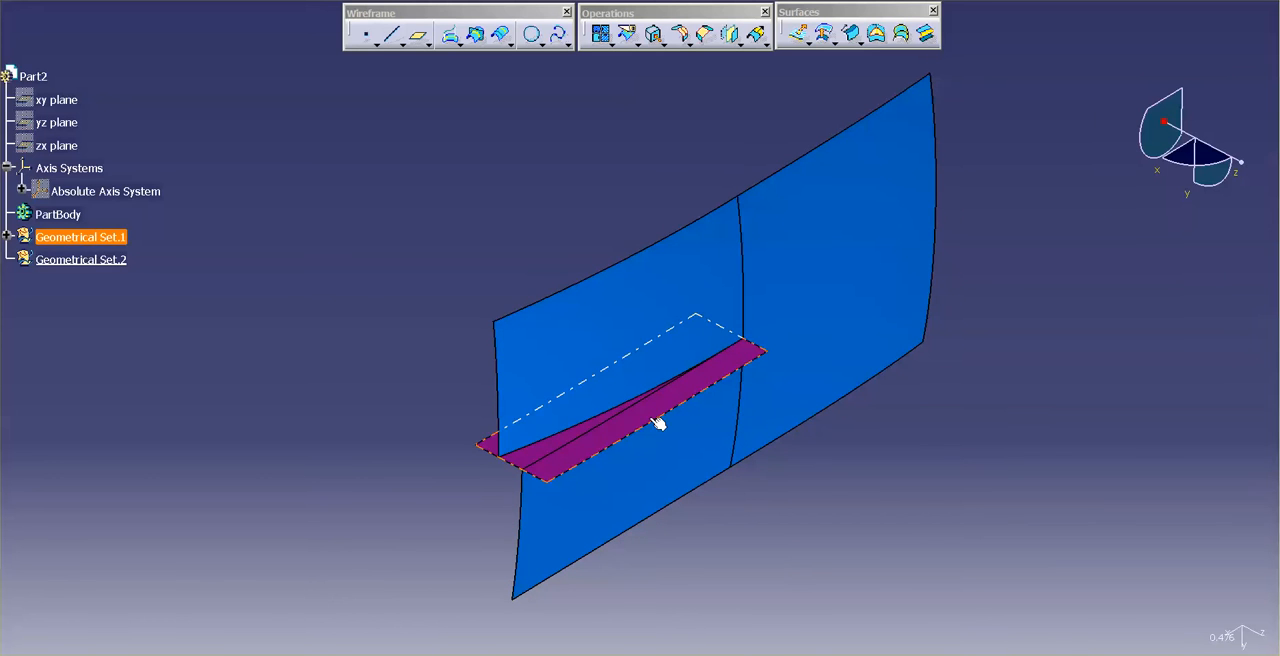
Step: Create an 8 mm G2 styling fillet between the purple surface and the blue Surface.4, flipping the Surface.4 direction
{"action": "middle_click_drag", "start_coordinate": [780, 514], "coordinate": [789, 365]}
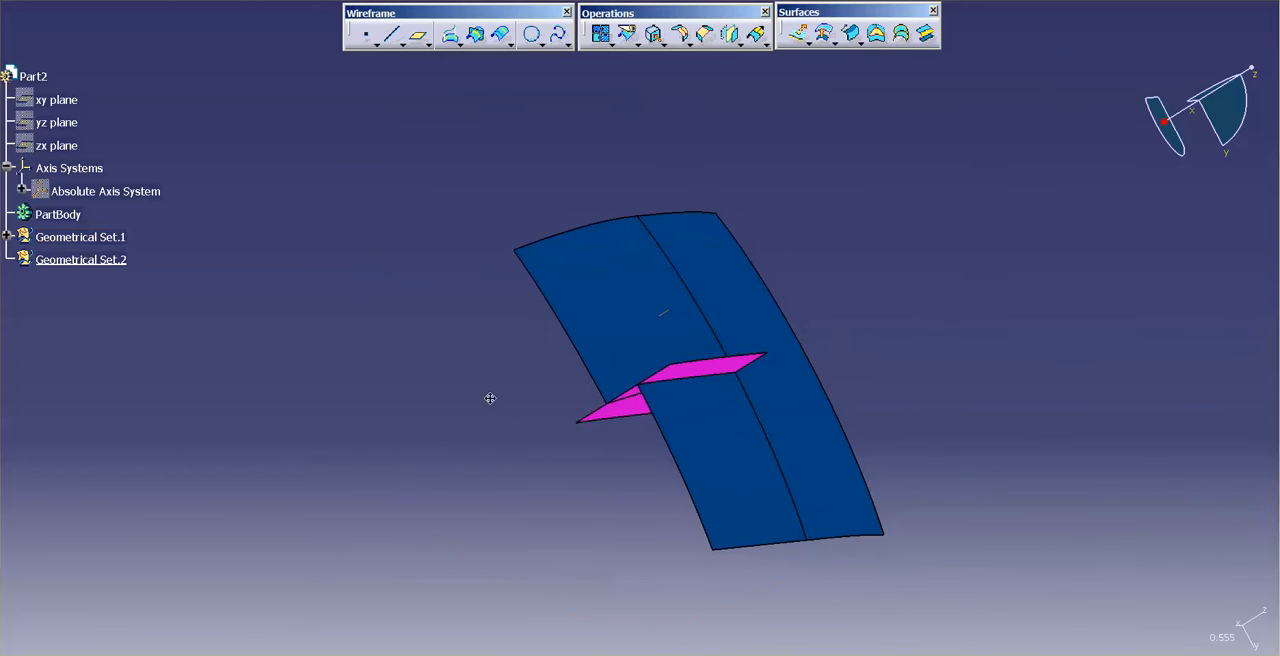
{"action": "middle_click_drag", "start_coordinate": [491, 397], "coordinate": [817, 374]}
{"action": "middle_click_drag", "start_coordinate": [783, 304], "coordinate": [562, 470]}
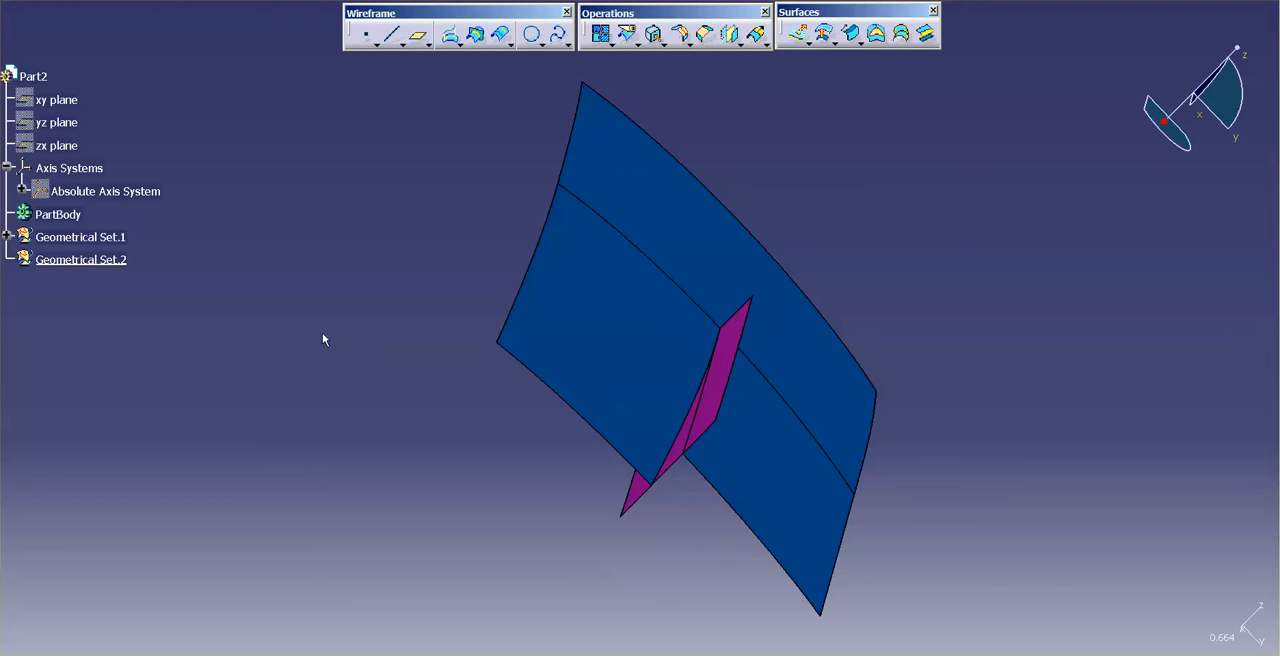
{"action": "left_click", "coordinate": [680, 34]}
{"action": "left_click", "coordinate": [640, 497]}
{"action": "left_click", "coordinate": [766, 445]}
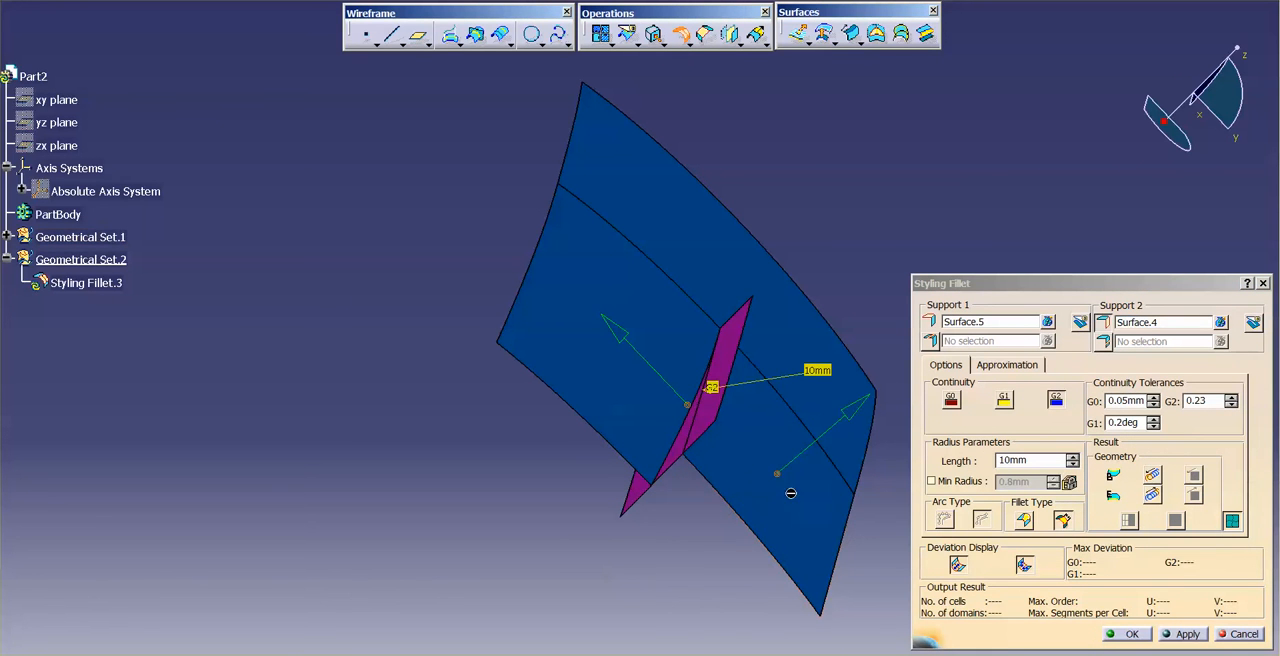
{"action": "left_click", "coordinate": [855, 412]}
{"action": "left_click_drag", "start_coordinate": [1038, 462], "coordinate": [978, 468]}
{"action": "type", "text": "8"}
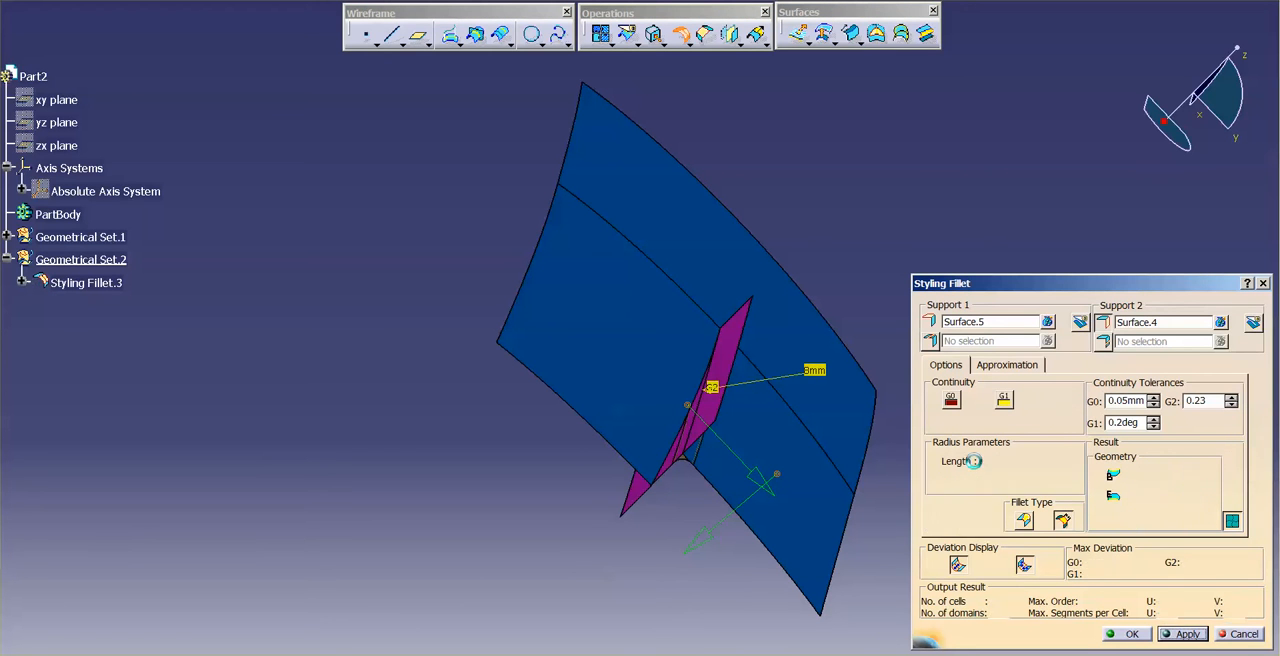
{"action": "key", "text": "Return"}
{"action": "left_click", "coordinate": [1128, 634]}
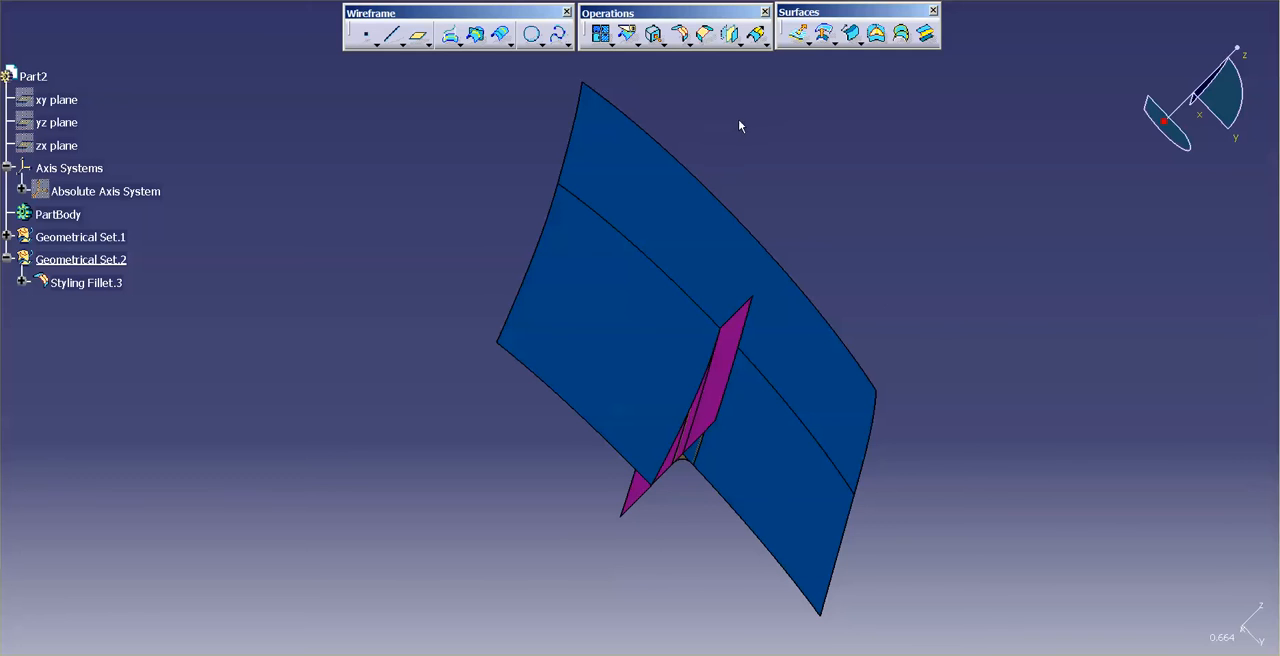
Step: Create an 8 mm G2 styling fillet between the other blue surface (Surface.3) and the purple surface
{"action": "left_click", "coordinate": [680, 34]}
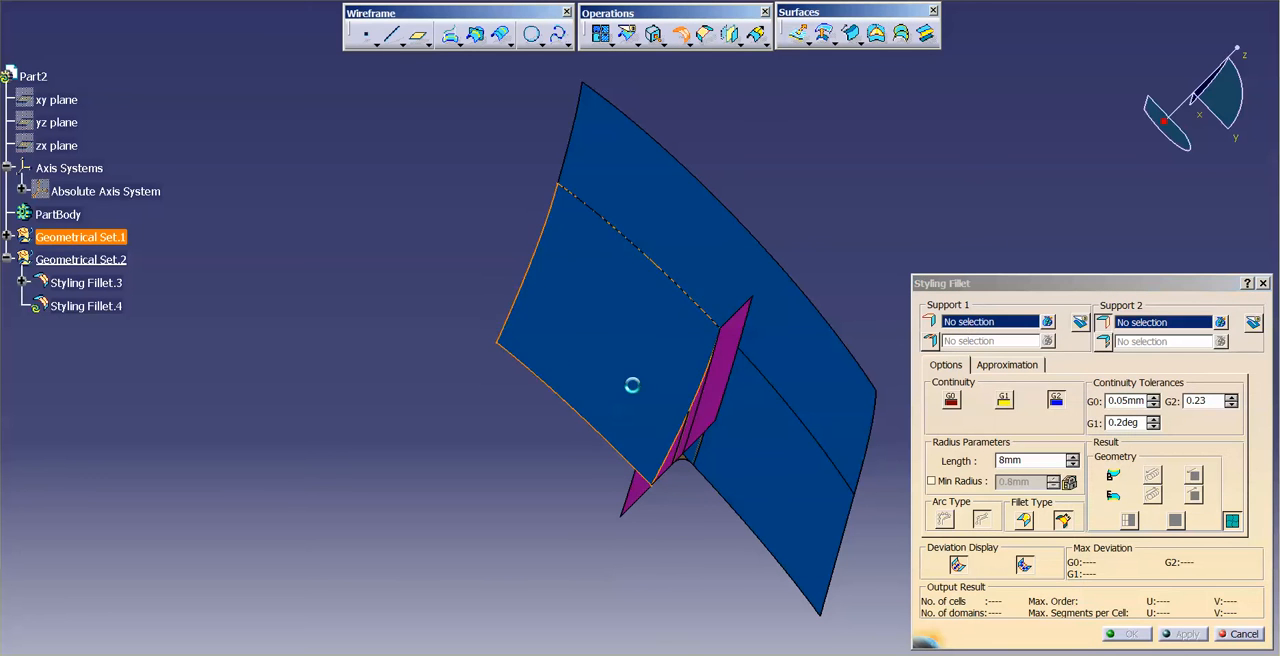
{"action": "left_click", "coordinate": [632, 385]}
{"action": "left_click", "coordinate": [716, 398]}
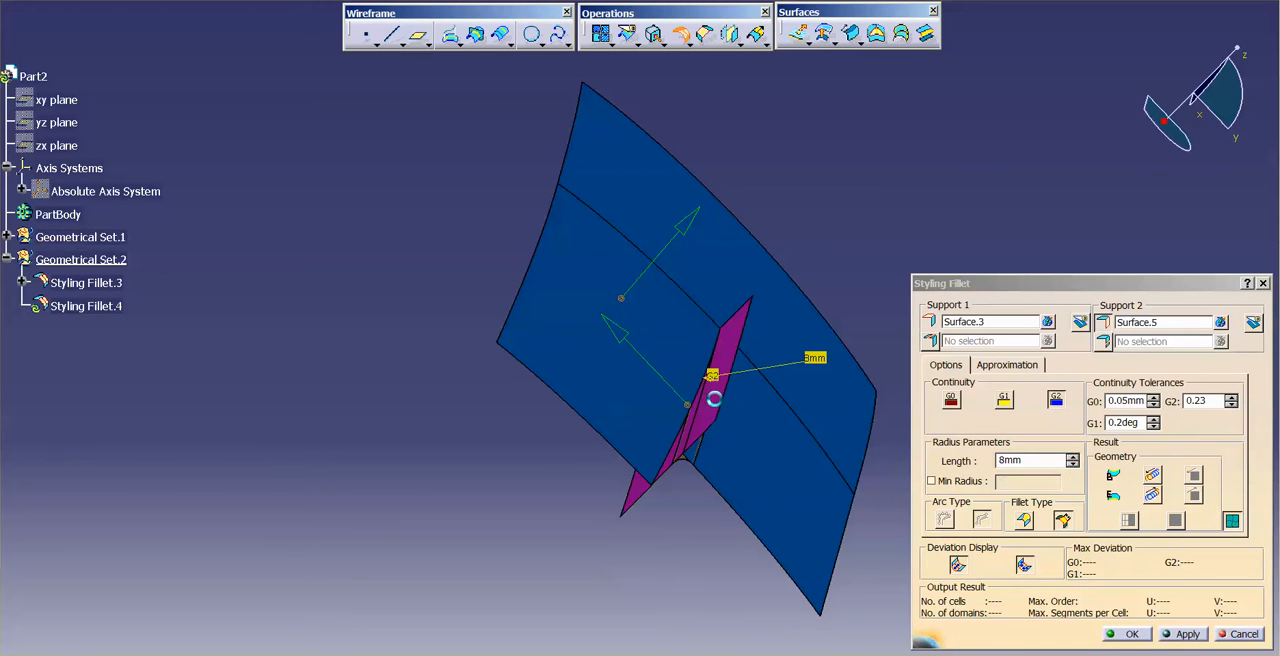
{"action": "left_click", "coordinate": [1138, 632]}
Step: Extract the two long boundary edges of each styling fillet, four edges in total, without propagation
{"action": "middle_click_drag", "start_coordinate": [908, 485], "coordinate": [1007, 450]}
{"action": "middle_click_drag", "start_coordinate": [825, 550], "coordinate": [834, 491]}
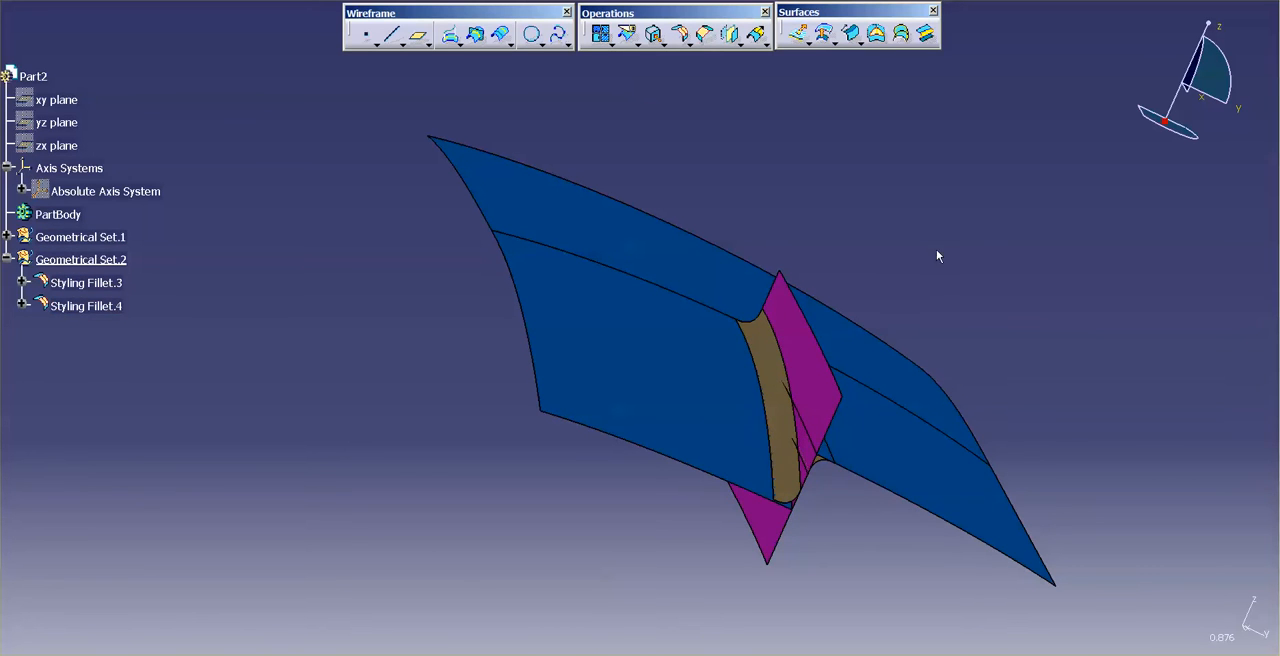
{"action": "left_click", "coordinate": [655, 35]}
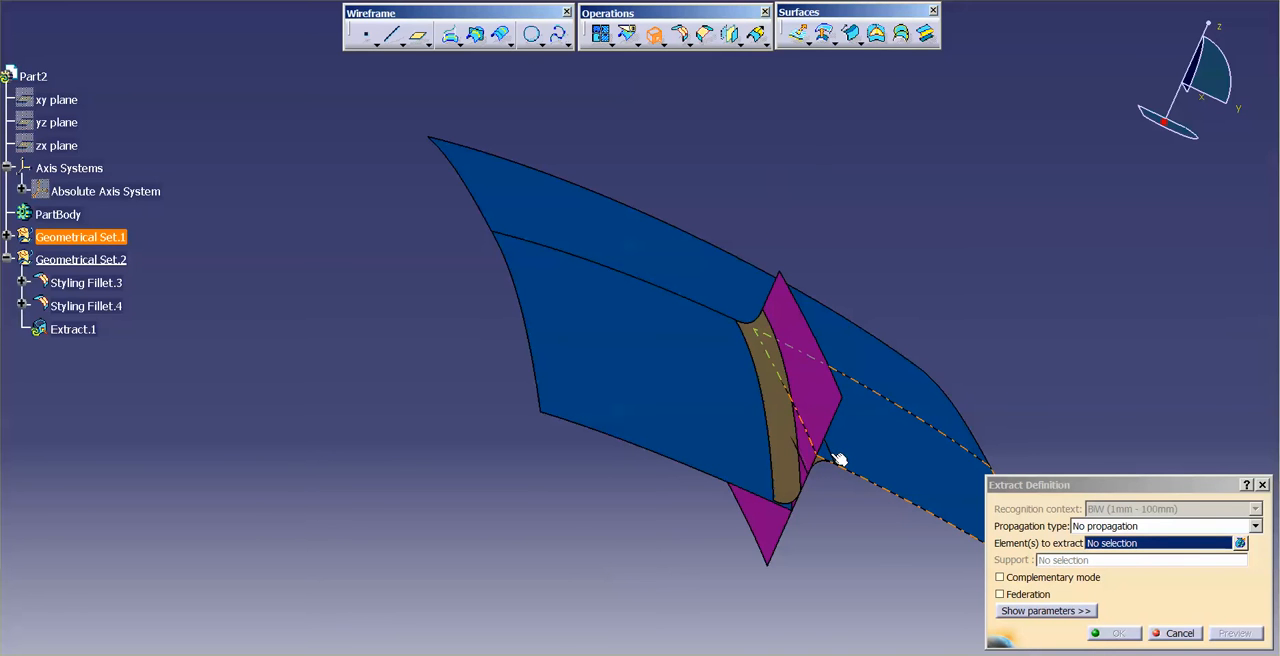
{"action": "middle_click_drag", "start_coordinate": [834, 452], "coordinate": [612, 332]}
{"action": "left_click", "coordinate": [1240, 543]}
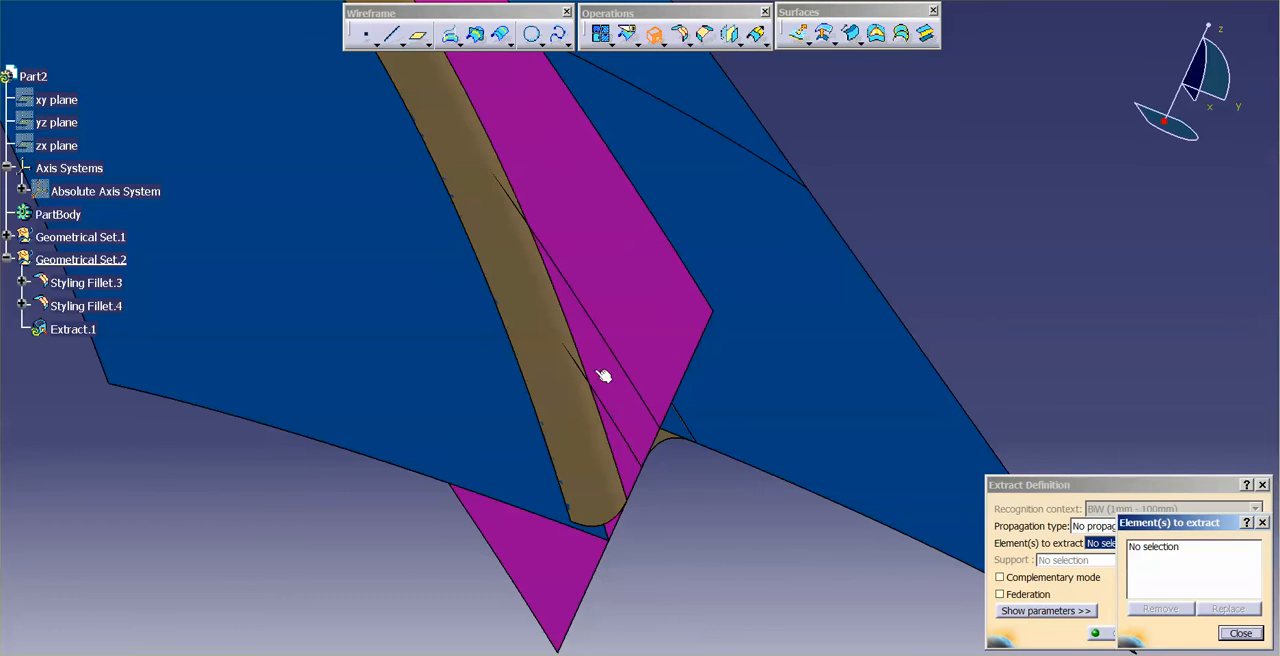
{"action": "left_click", "coordinate": [687, 428]}
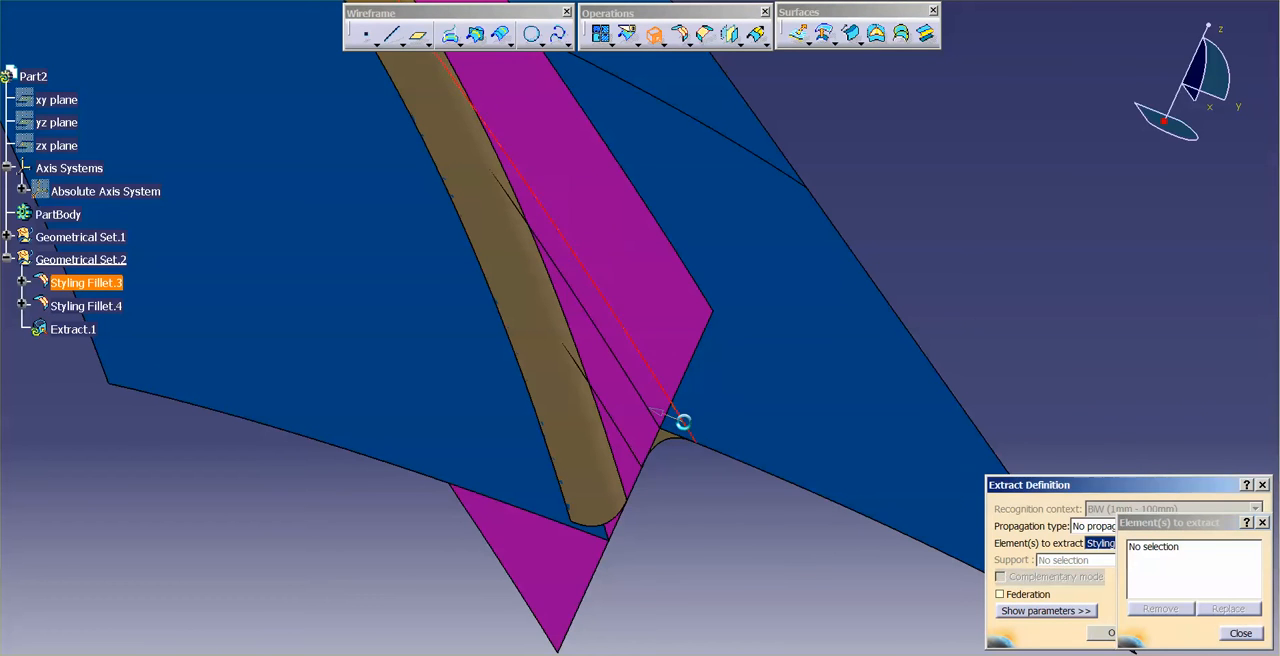
{"action": "left_click", "coordinate": [630, 455]}
{"action": "left_click", "coordinate": [605, 456]}
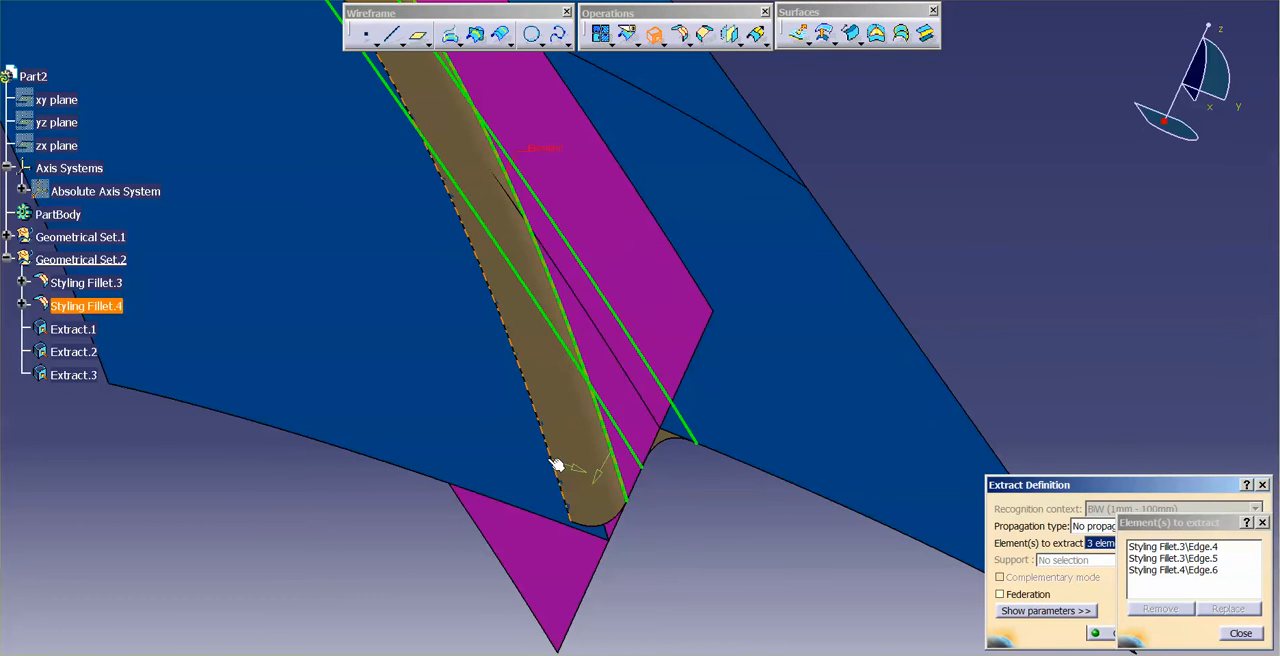
{"action": "left_click", "coordinate": [550, 458]}
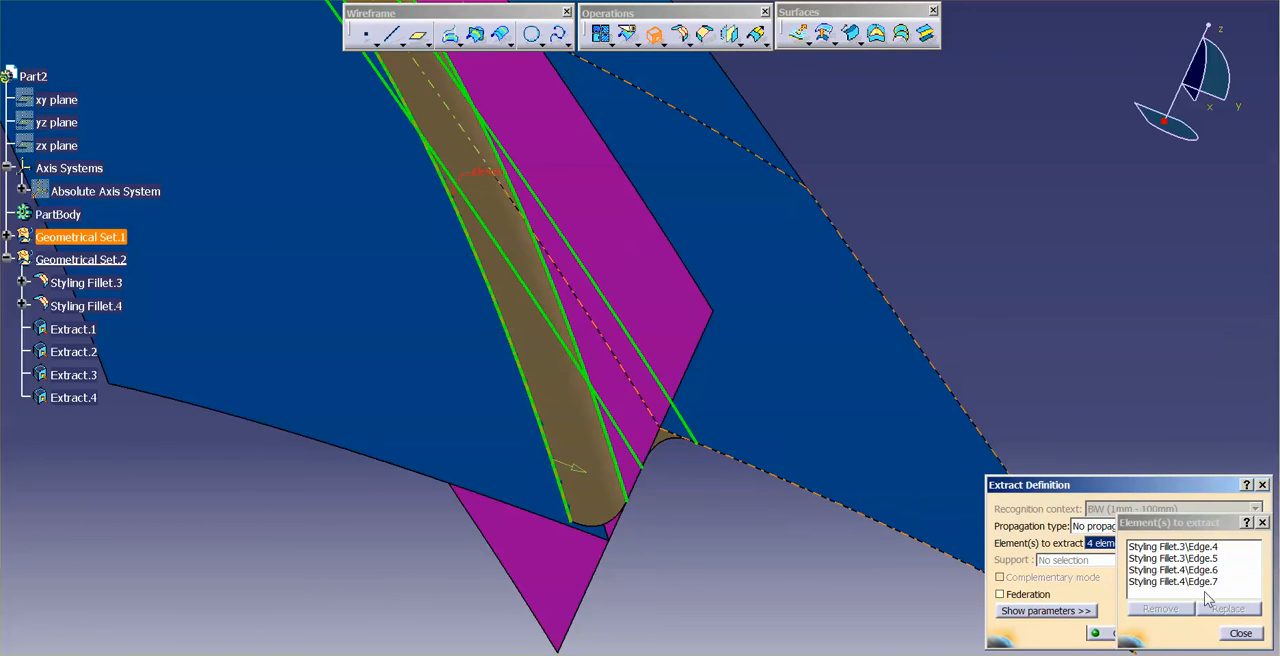
{"action": "left_click", "coordinate": [1092, 633]}
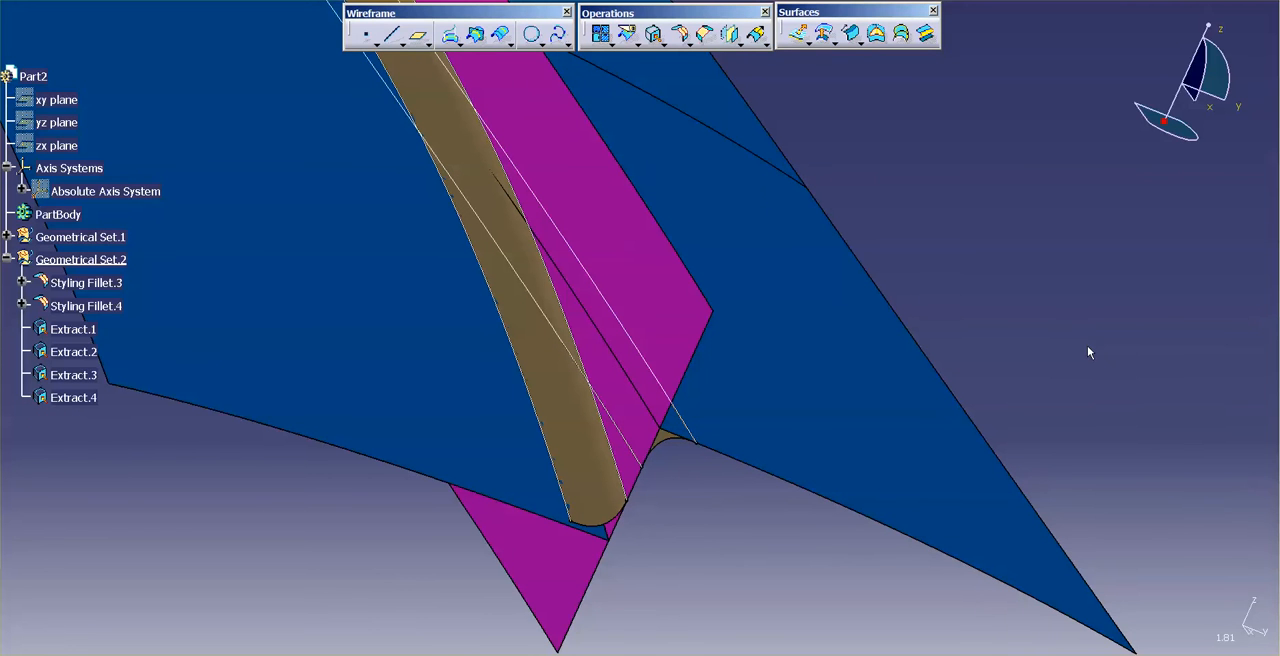
Step: Create the intersection point between the crossing fillet edges Extract.3 and Extract.2
{"action": "left_click", "coordinate": [477, 35]}
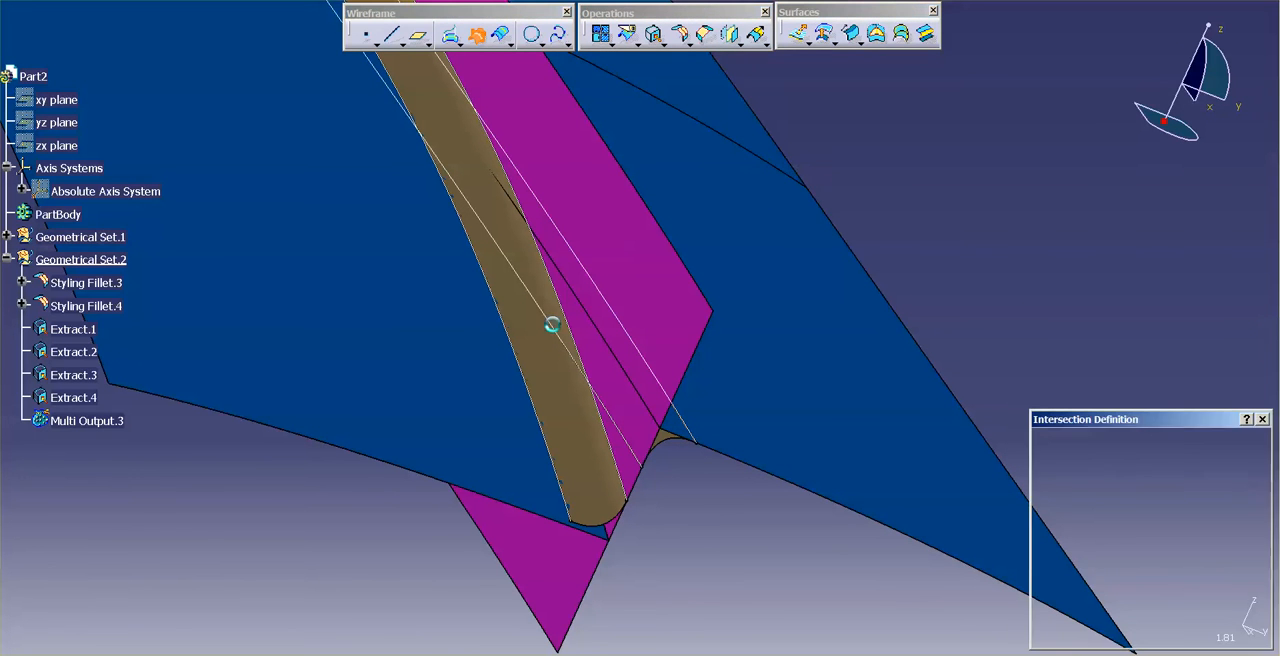
{"action": "left_click", "coordinate": [614, 450]}
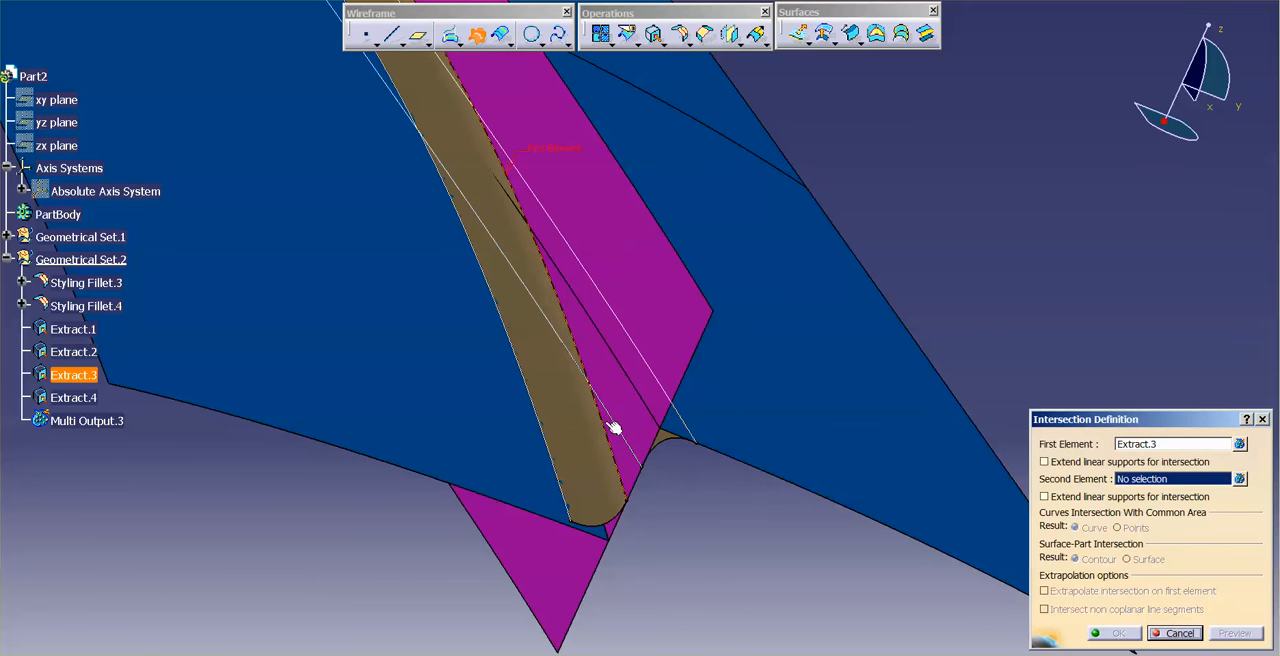
{"action": "left_click", "coordinate": [652, 434]}
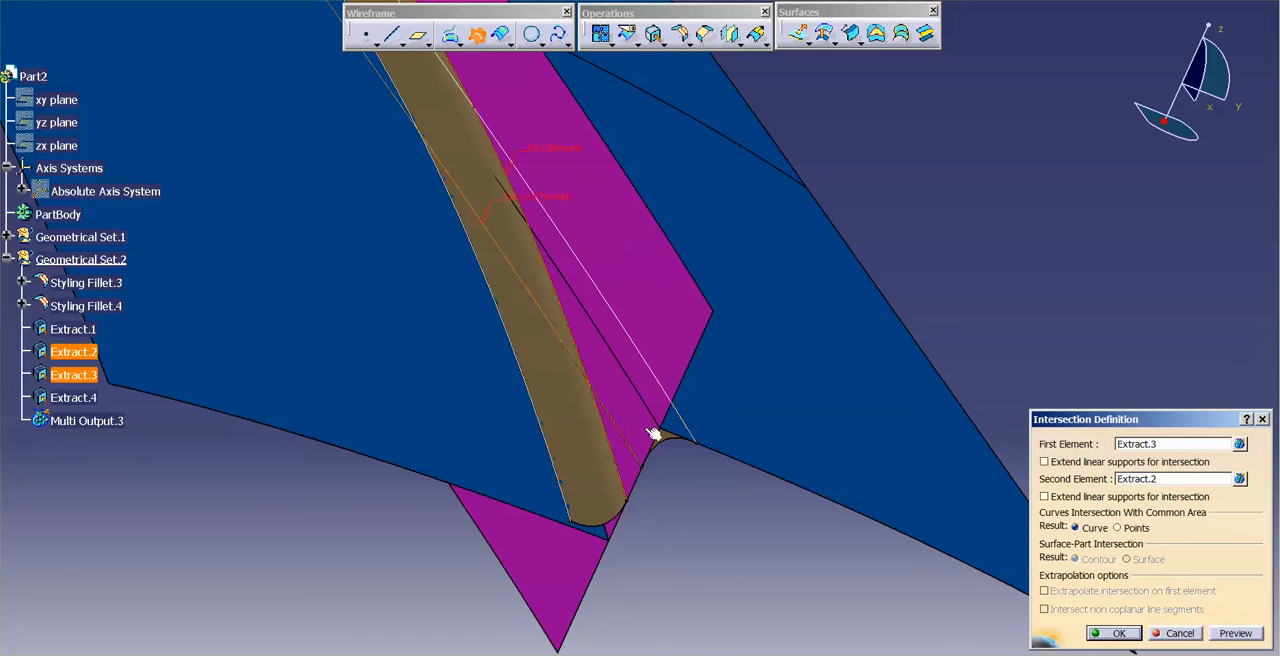
{"action": "left_click", "coordinate": [1117, 633]}
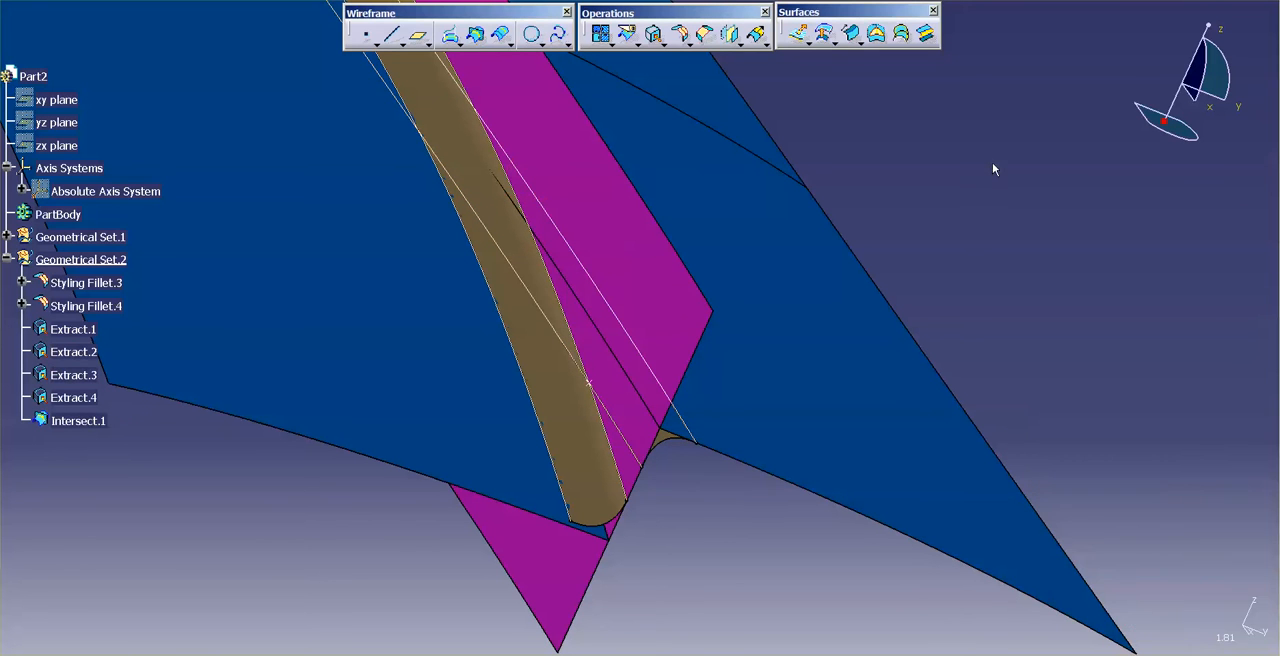
Step: Split the purple surface with Extract.2 and Extract.3, keeping only the small triangular piece between the two fillets
{"action": "left_click", "coordinate": [628, 33]}
{"action": "left_click", "coordinate": [627, 452]}
{"action": "left_click", "coordinate": [634, 442]}
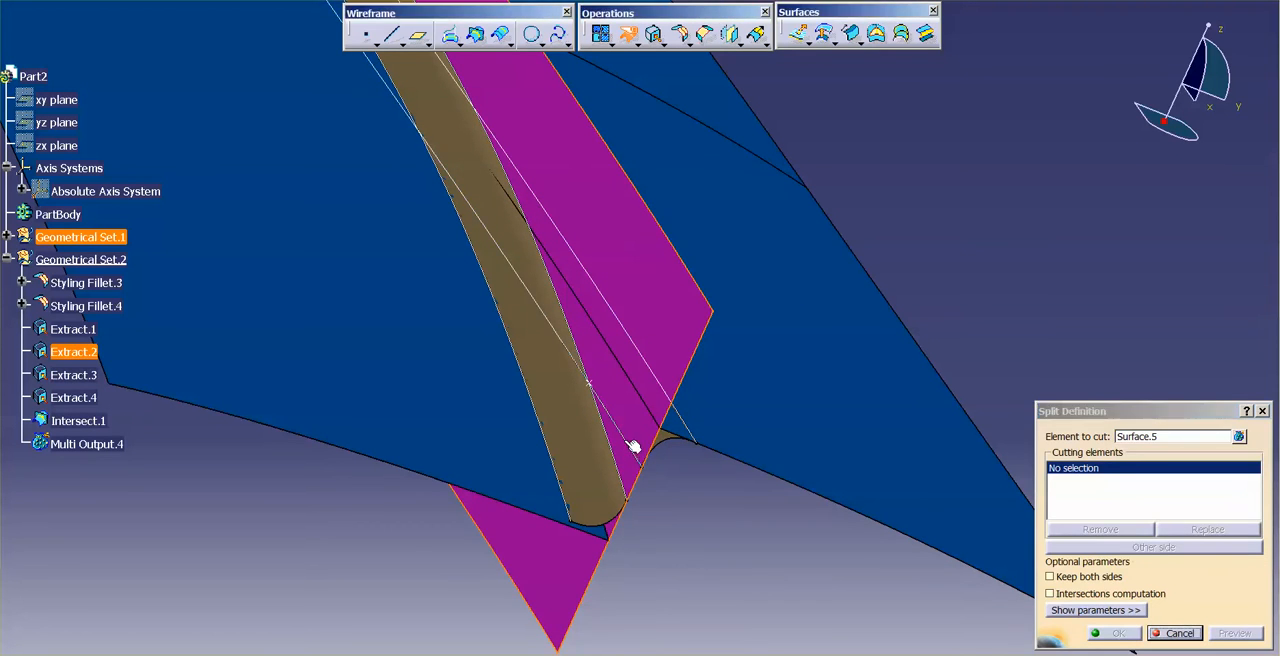
{"action": "left_click", "coordinate": [614, 448]}
{"action": "left_click", "coordinate": [1117, 633]}
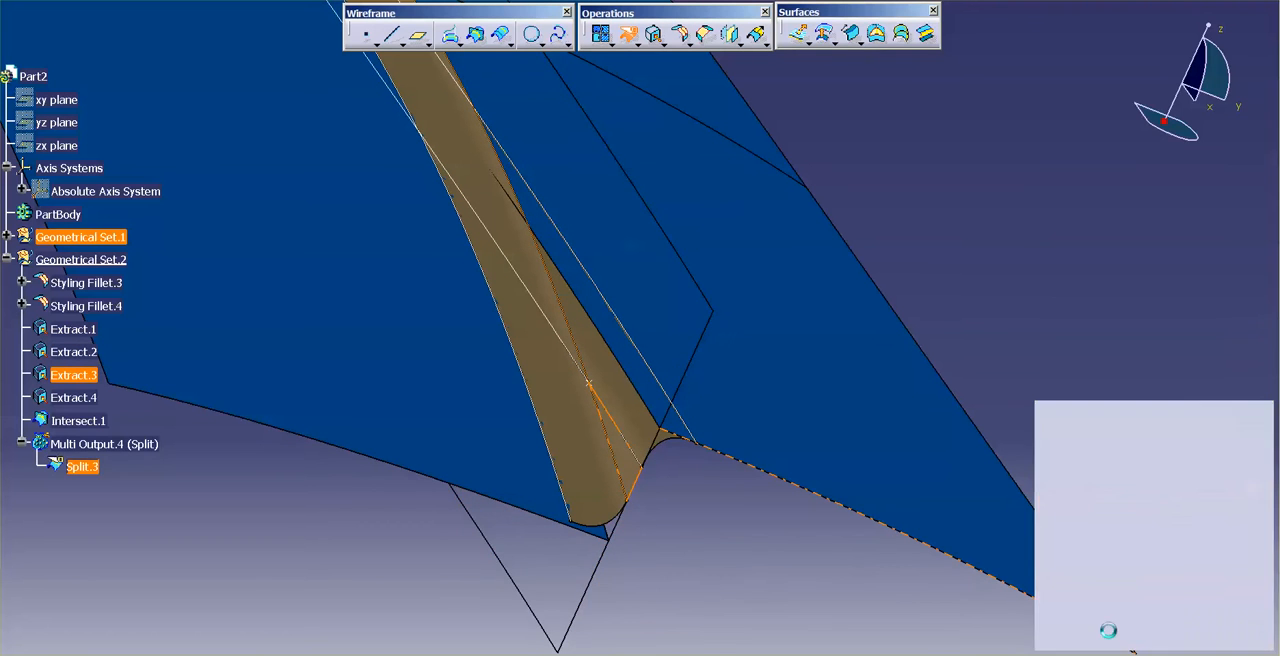
Step: Change the fill color of both styling fillets to dark green
{"action": "left_click", "coordinate": [68, 306]}
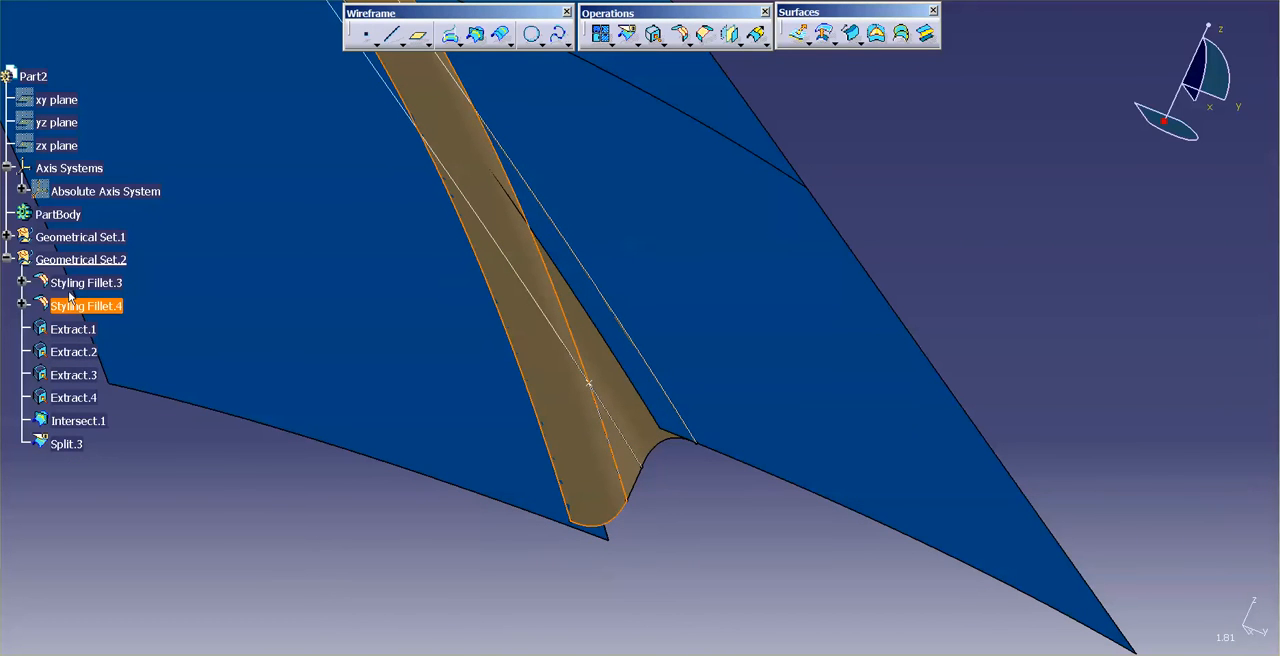
{"action": "left_click", "coordinate": [72, 283], "text": "ctrl"}
{"action": "right_click", "coordinate": [71, 284]}
{"action": "left_click", "coordinate": [112, 341]}
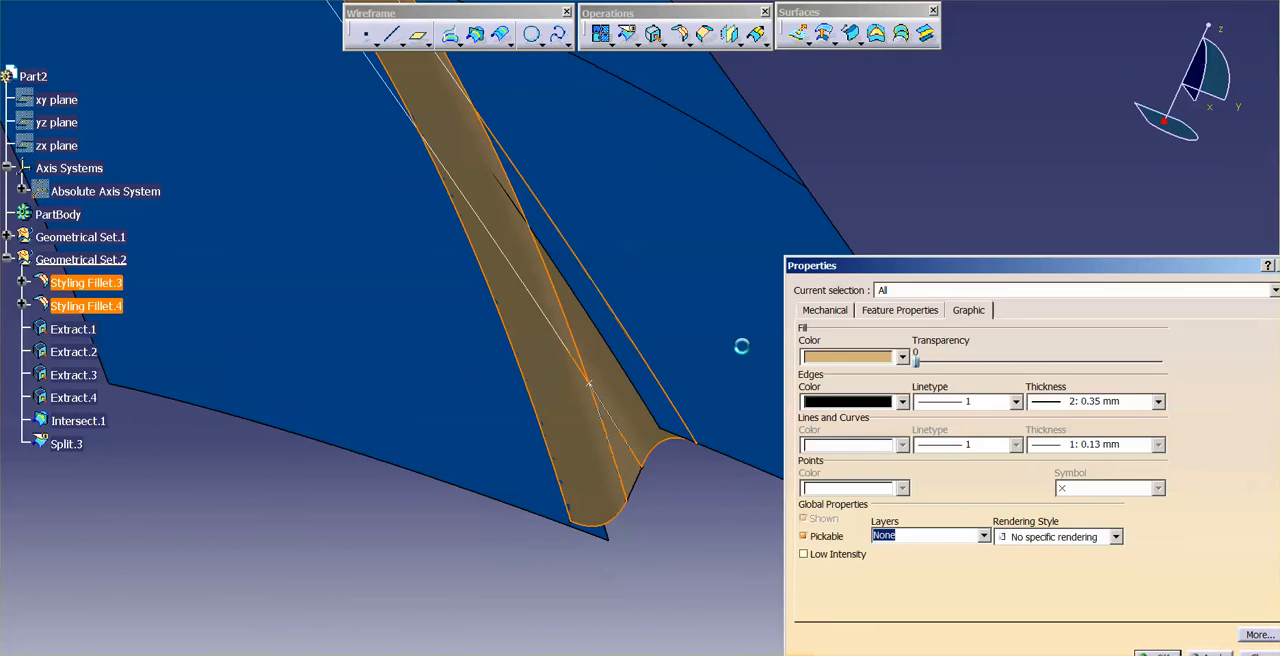
{"action": "left_click", "coordinate": [902, 357]}
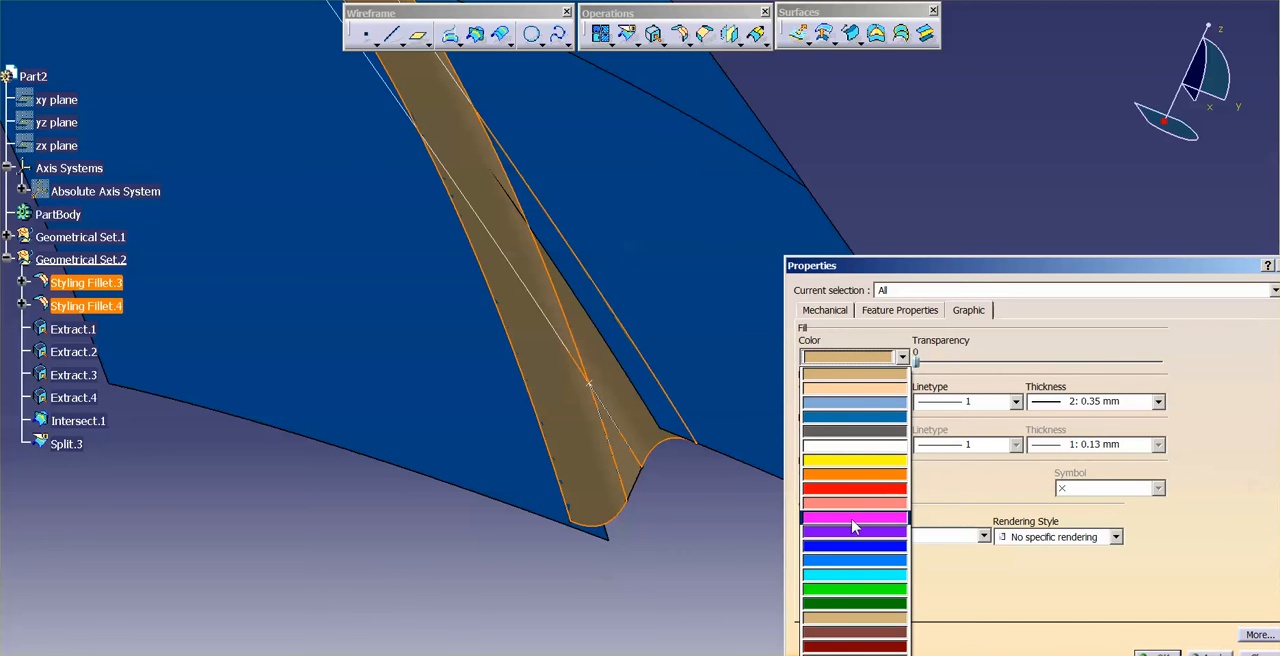
{"action": "left_click", "coordinate": [884, 603]}
{"action": "left_click", "coordinate": [1156, 653]}
{"action": "left_click", "coordinate": [732, 537]}
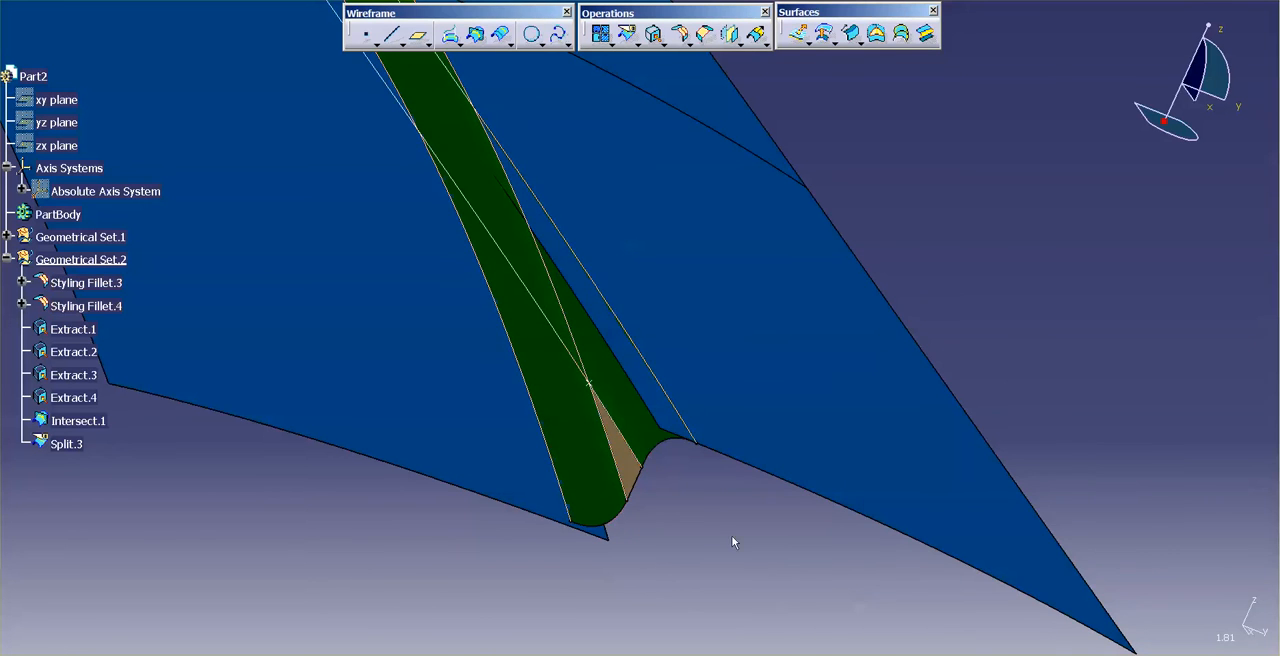
Step: Split the blue surface beside Styling Fillet.3 along that fillet's outer edge, removing the strip overlapping the fillet
{"action": "middle_click_drag", "start_coordinate": [732, 537], "coordinate": [591, 463]}
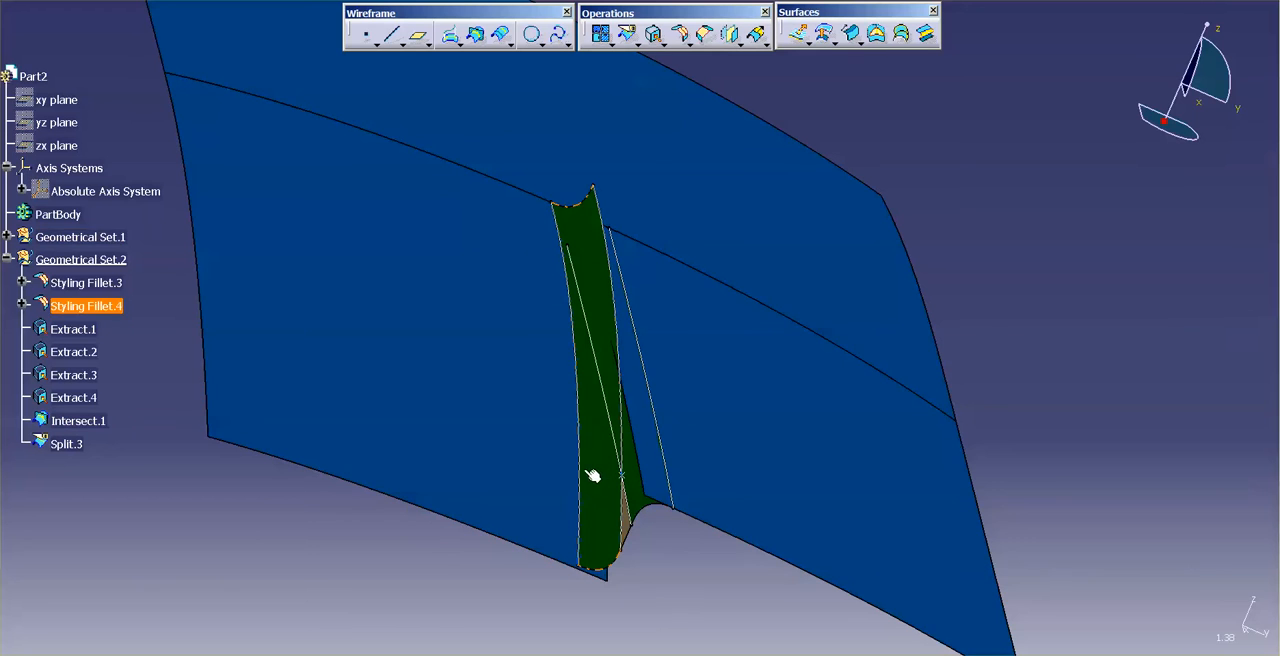
{"action": "middle_click_drag", "start_coordinate": [751, 420], "coordinate": [680, 445]}
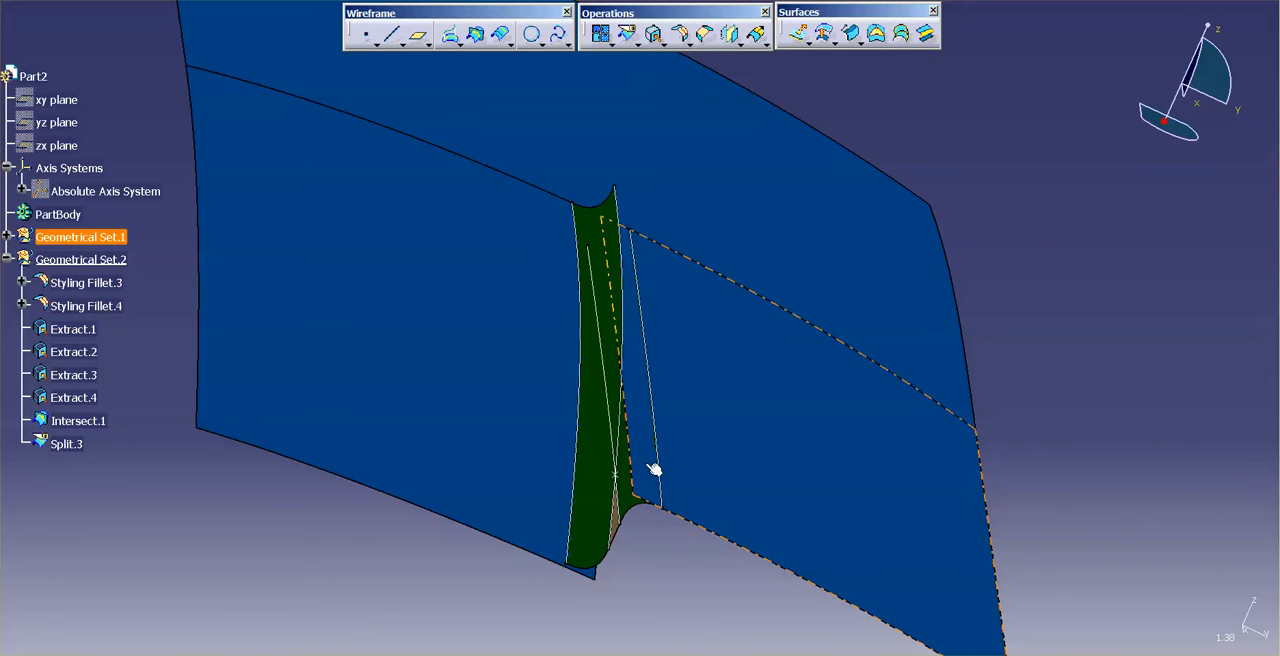
{"action": "left_click", "coordinate": [628, 284]}
{"action": "left_click", "coordinate": [628, 33]}
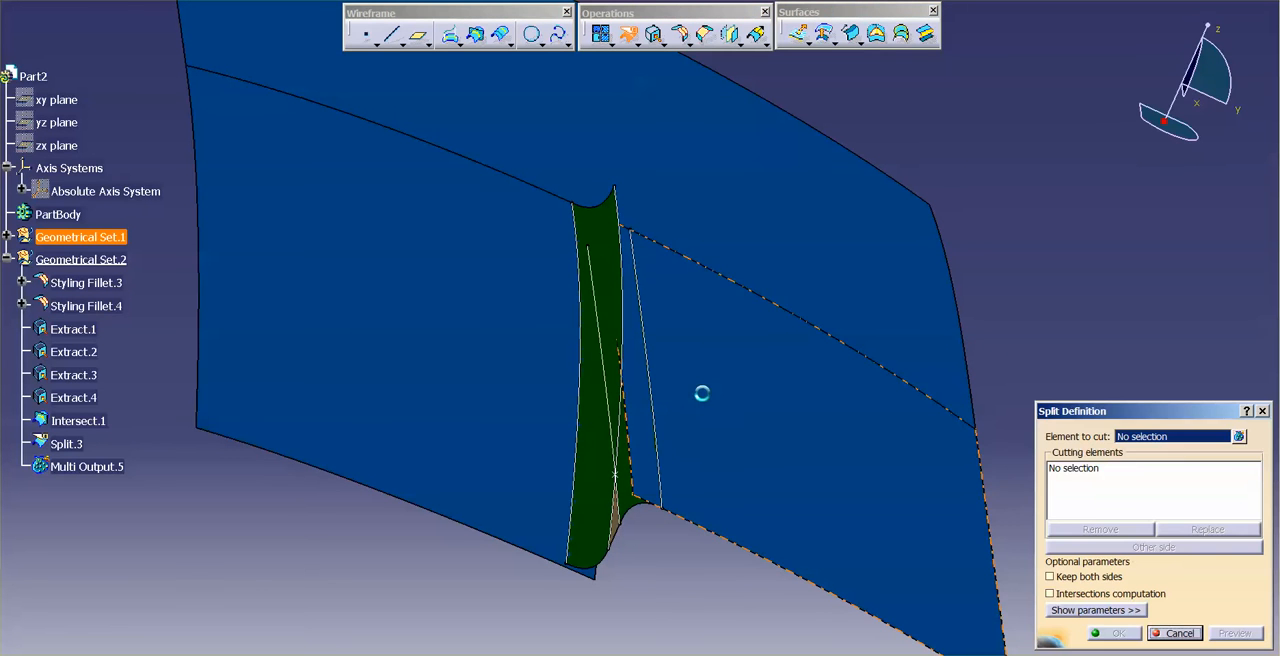
{"action": "left_click", "coordinate": [660, 405]}
{"action": "key", "text": "Return"}
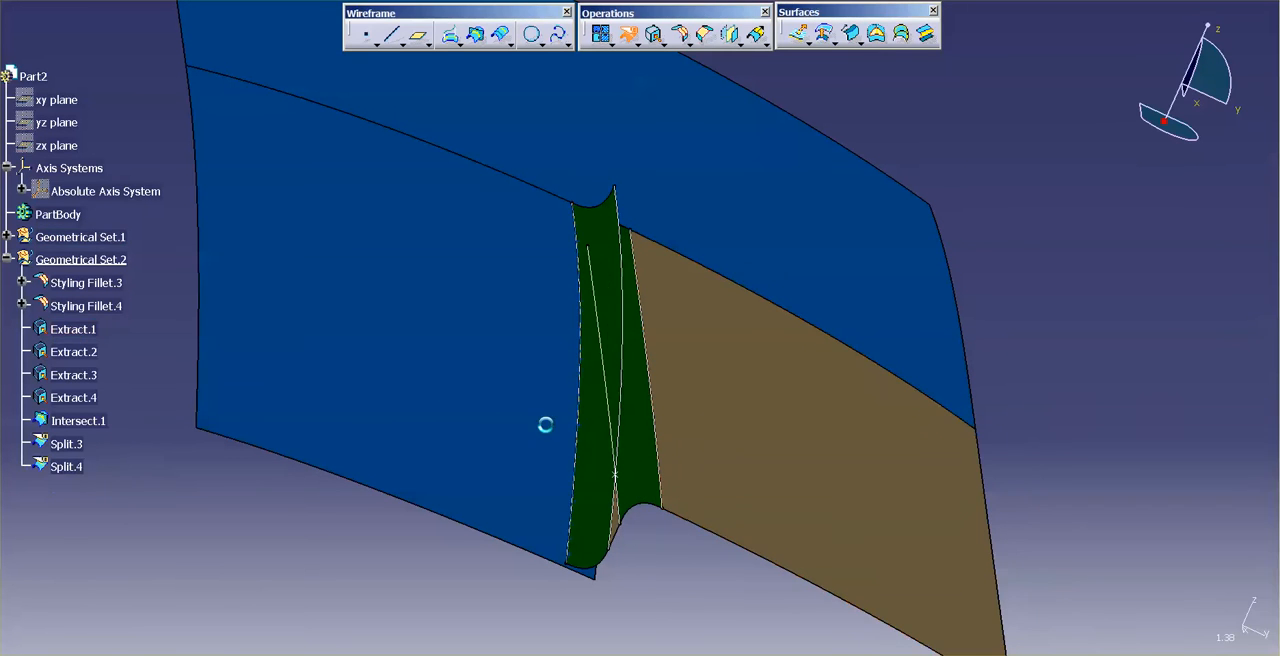
Step: Split Surface.3 with Extract.4, removing the part that extends past the fillet edge
{"action": "left_click", "coordinate": [628, 33]}
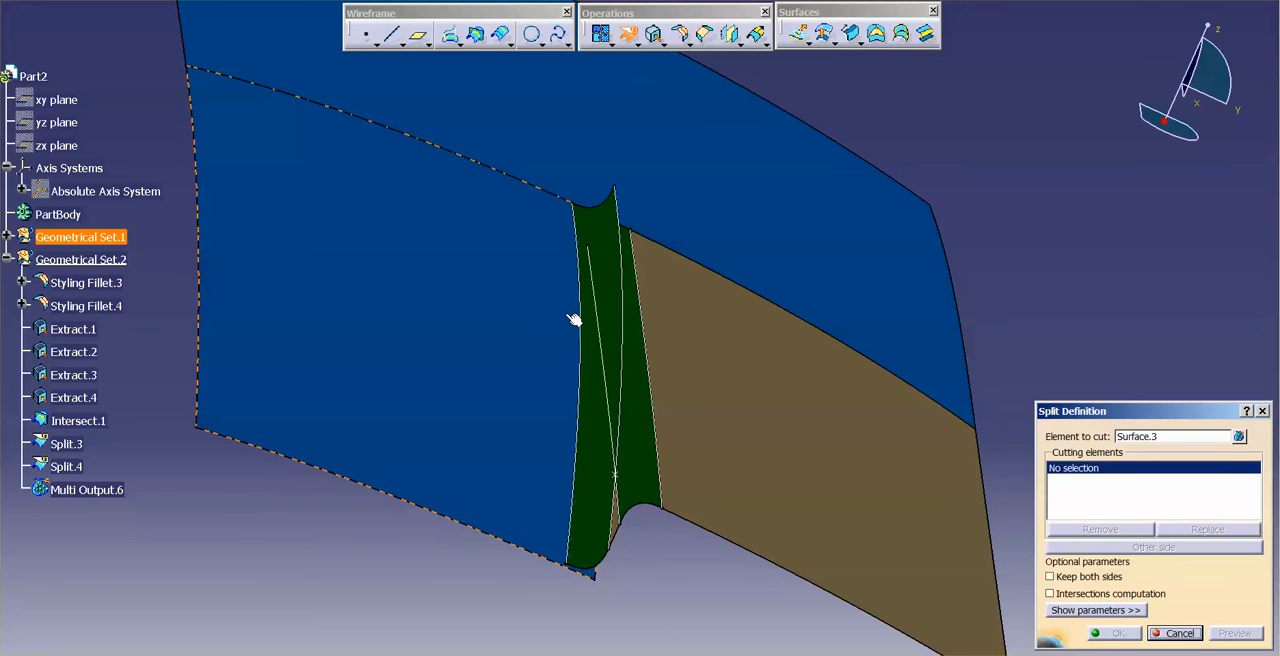
{"action": "left_click", "coordinate": [590, 342]}
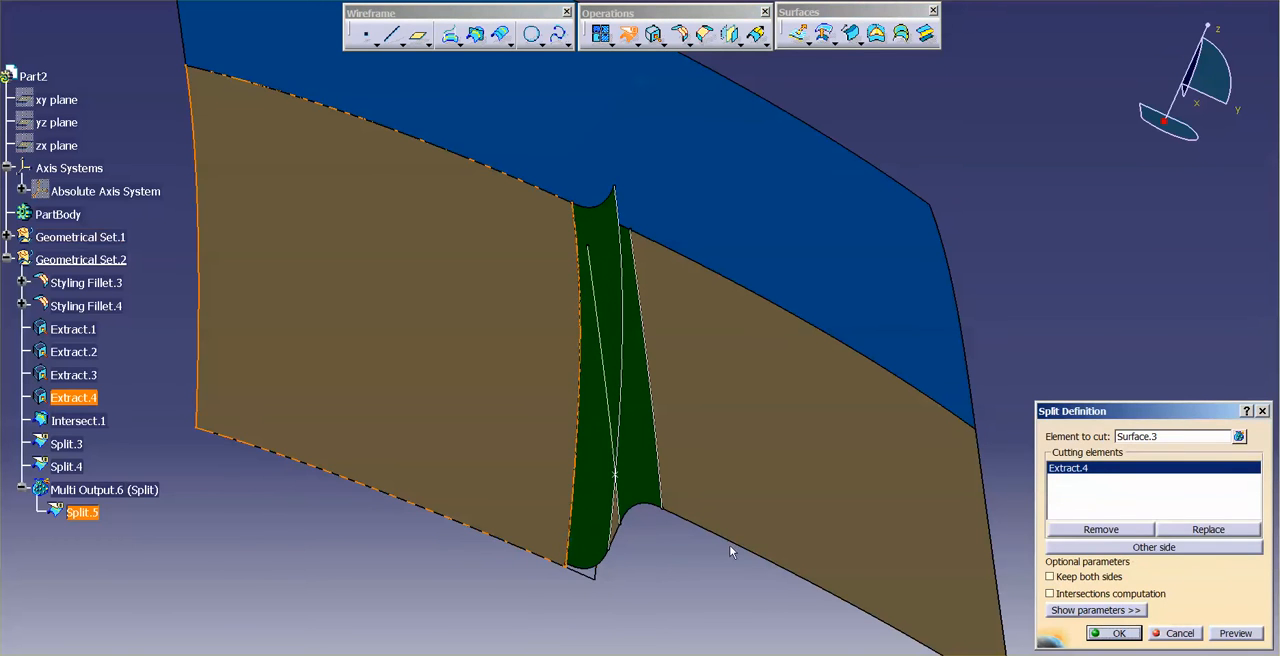
{"action": "key", "text": "Return"}
Step: Create a plane normal to the curve Extract.3 through the intersection point Intersect.1
{"action": "mouse_move", "coordinate": [786, 320]}
{"action": "middle_mouse_down"}
{"action": "mouse_move", "coordinate": [754, 309]}
{"action": "mouse_move", "coordinate": [775, 310]}
{"action": "middle_mouse_up"}
{"action": "middle_click_drag", "start_coordinate": [580, 461], "coordinate": [766, 509]}
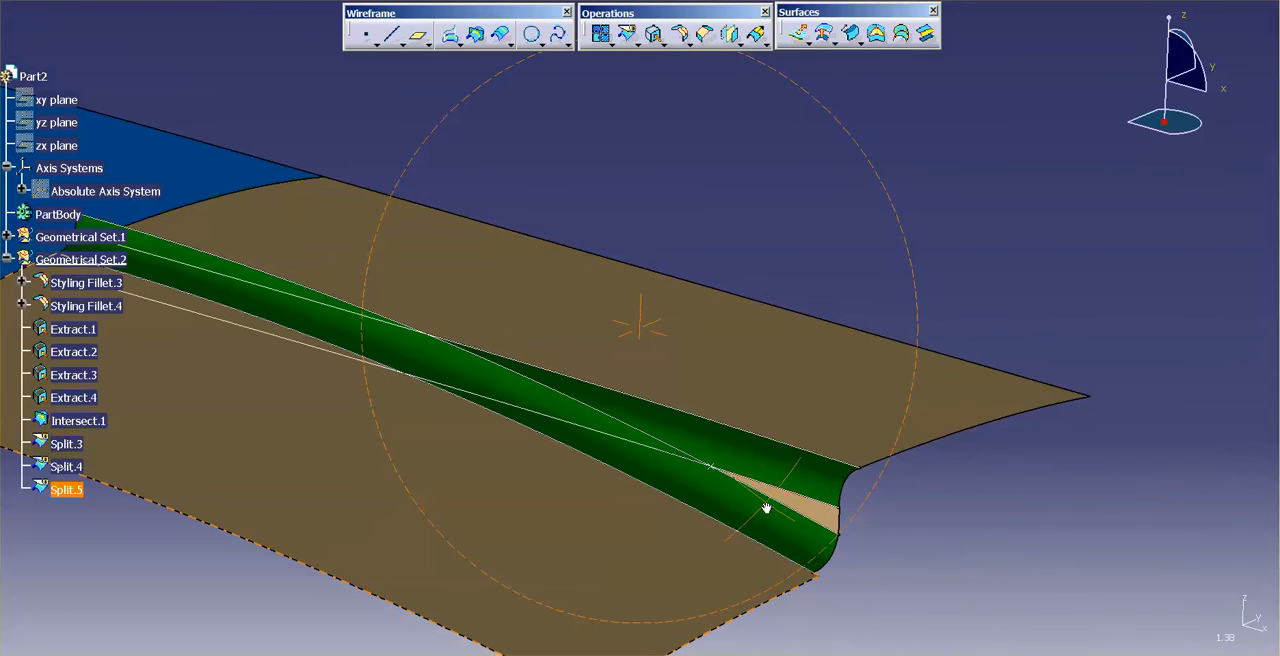
{"action": "middle_click_drag", "start_coordinate": [902, 246], "coordinate": [670, 121]}
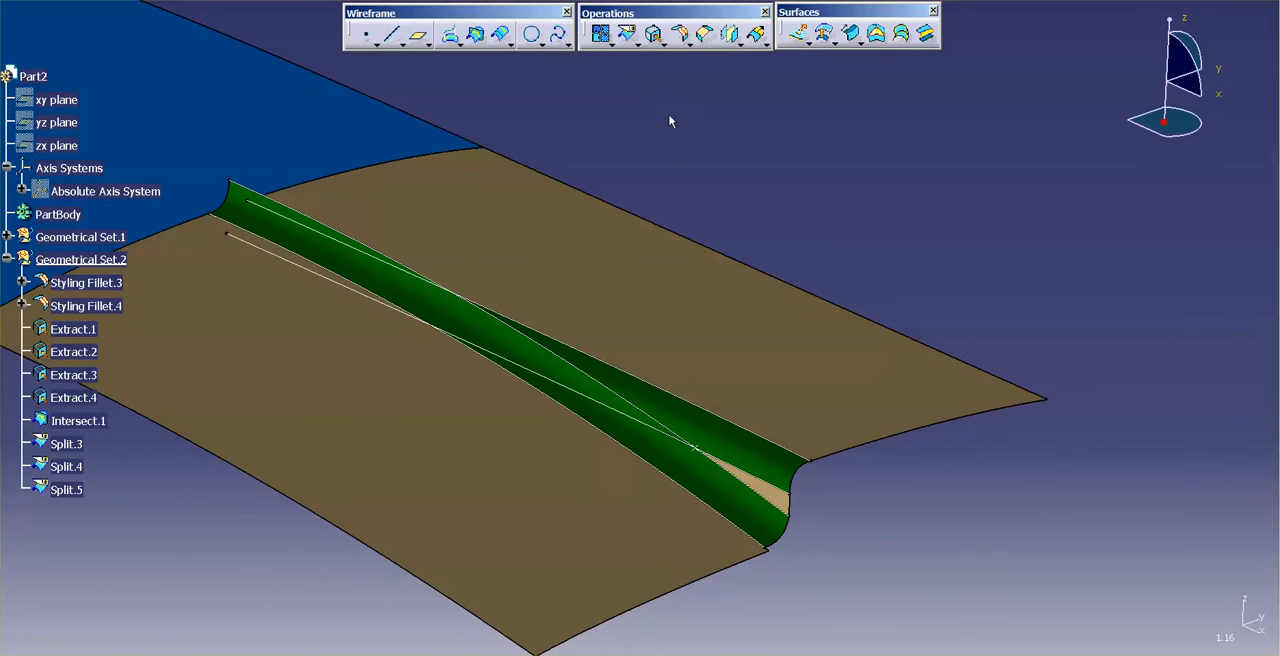
{"action": "left_click", "coordinate": [420, 38]}
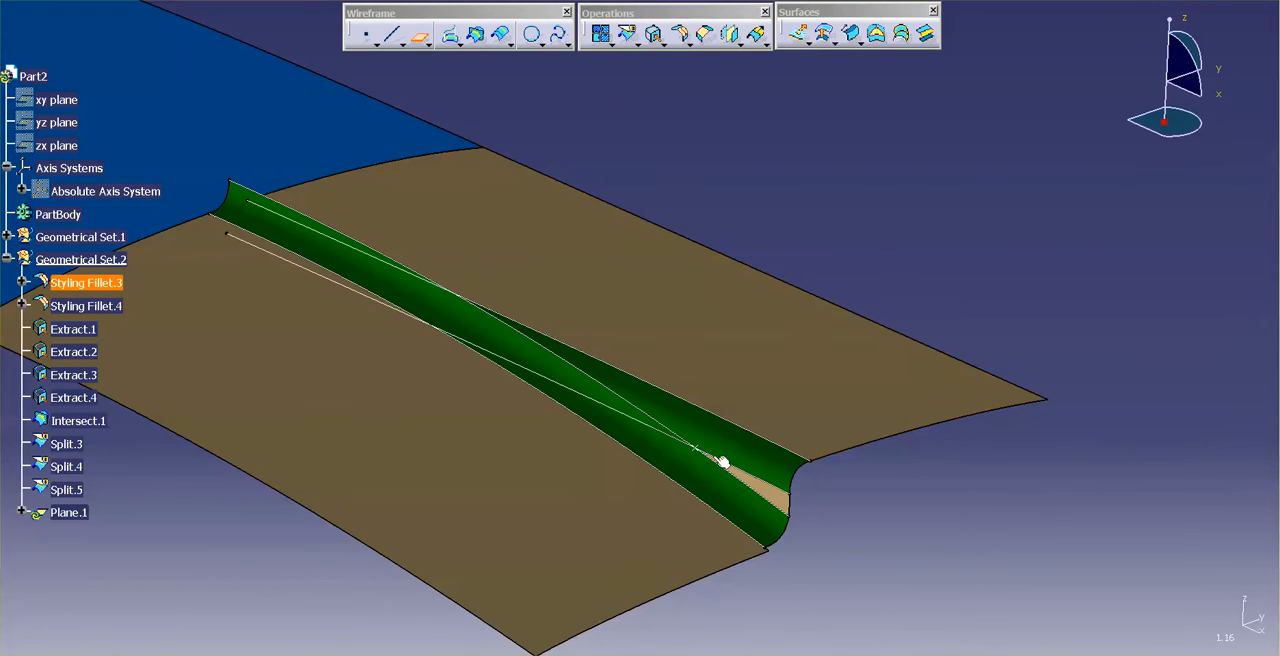
{"action": "left_click", "coordinate": [727, 470]}
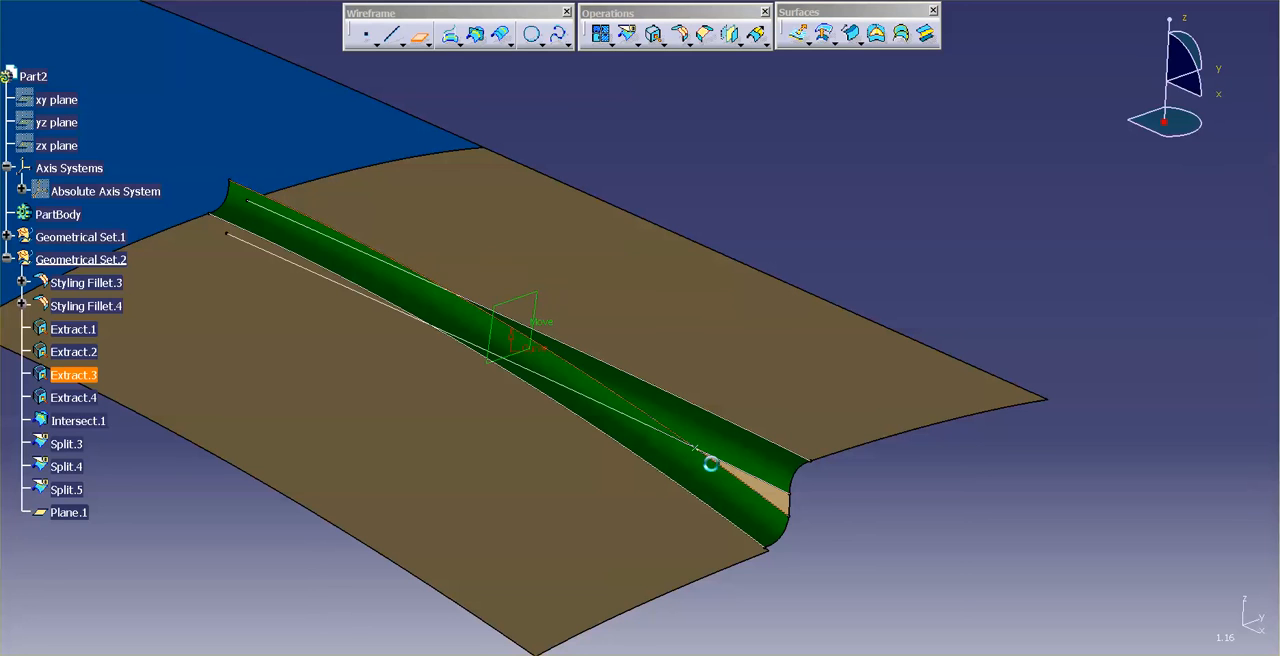
{"action": "left_click", "coordinate": [698, 449]}
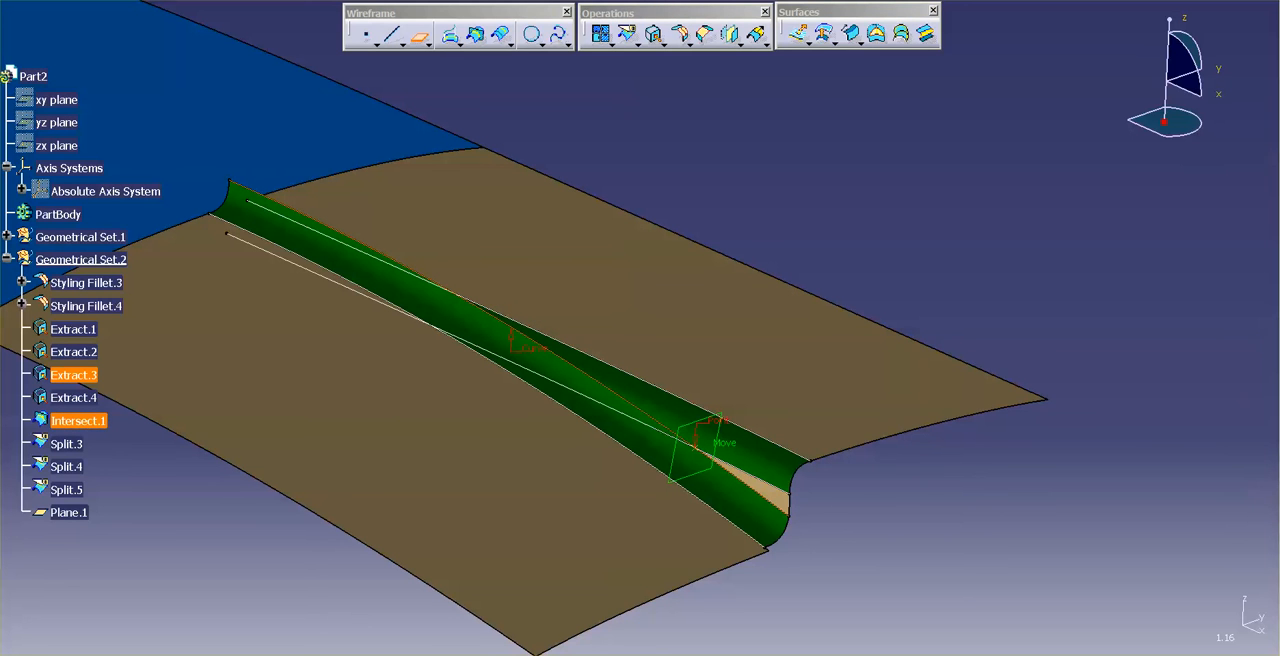
{"action": "left_click_drag", "start_coordinate": [972, 279], "coordinate": [992, 466]}
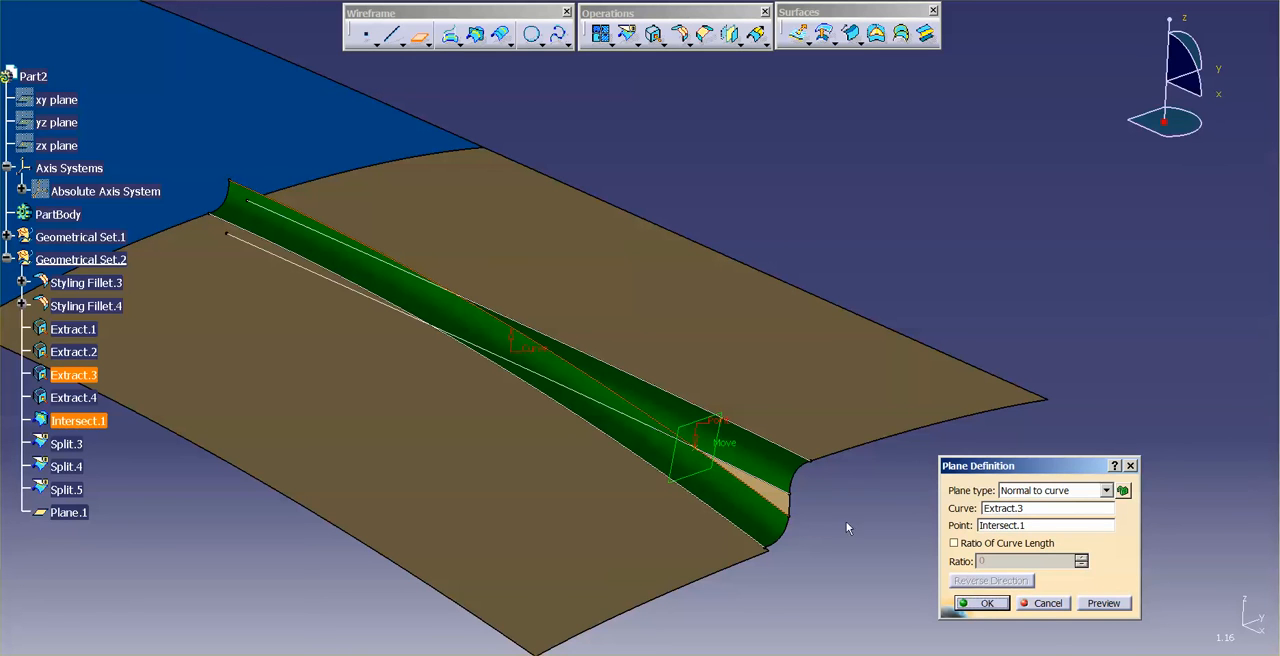
{"action": "left_click", "coordinate": [980, 604]}
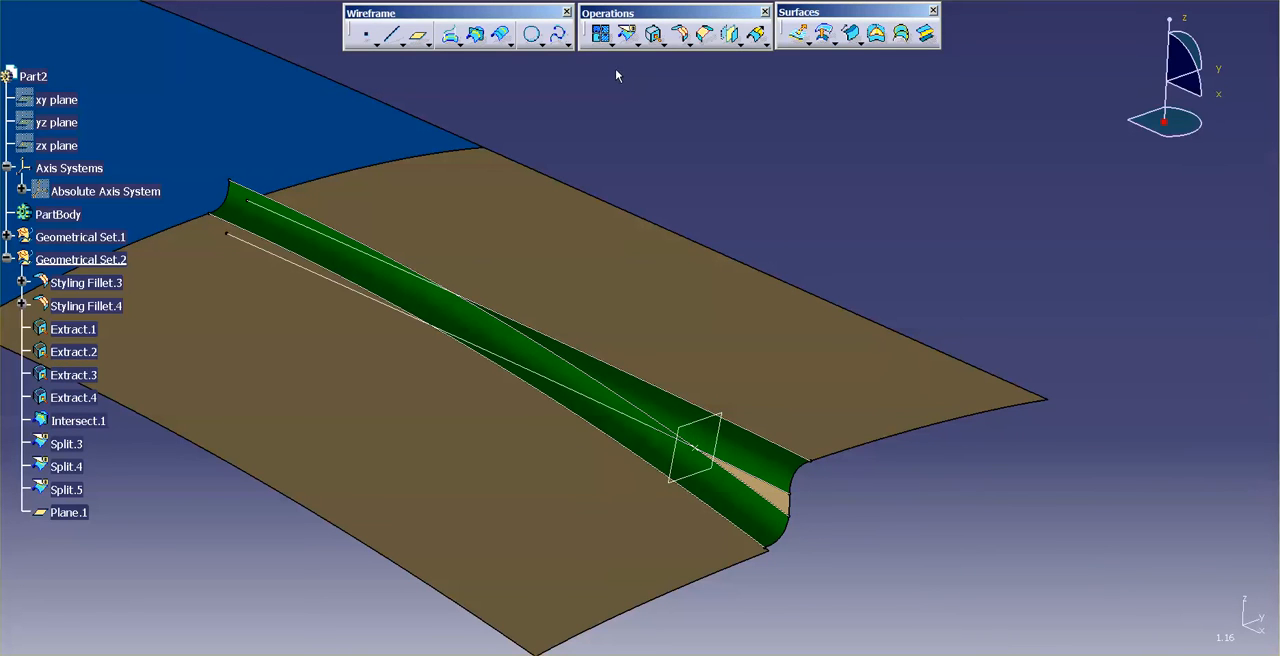
Step: Intersect Styling Fillet.4 with Plane.1 to create a section curve across the fillet
{"action": "left_click", "coordinate": [475, 34]}
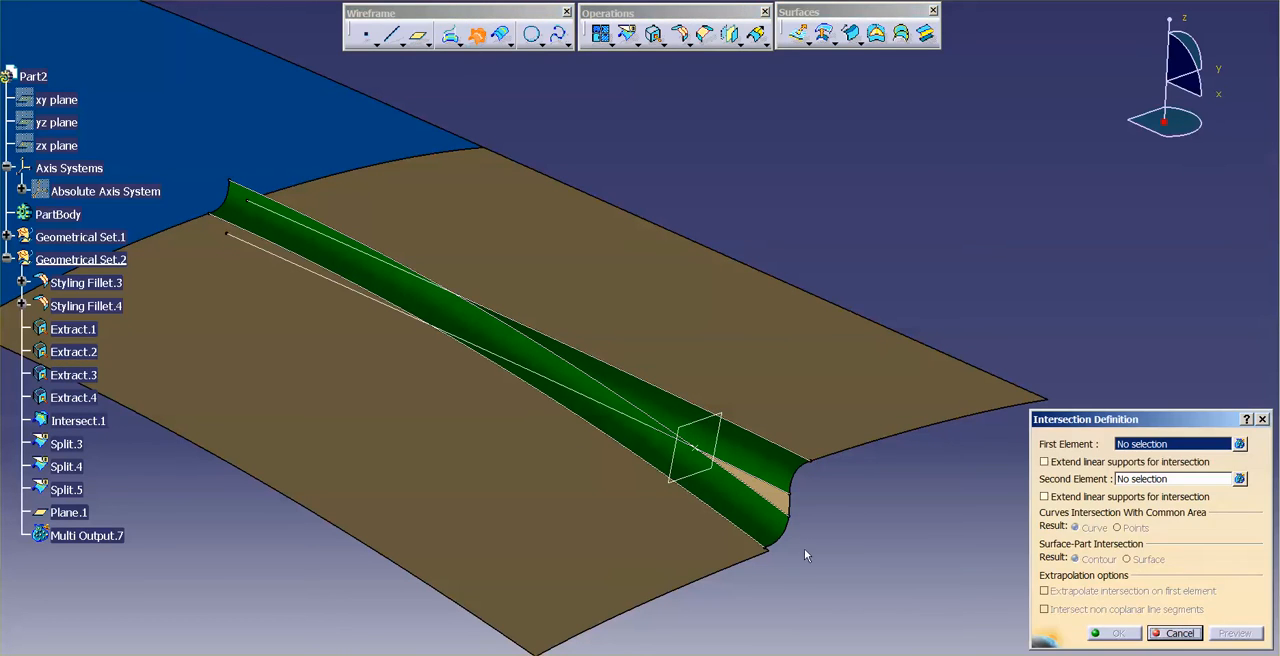
{"action": "left_click", "coordinate": [758, 527]}
{"action": "left_click", "coordinate": [697, 476]}
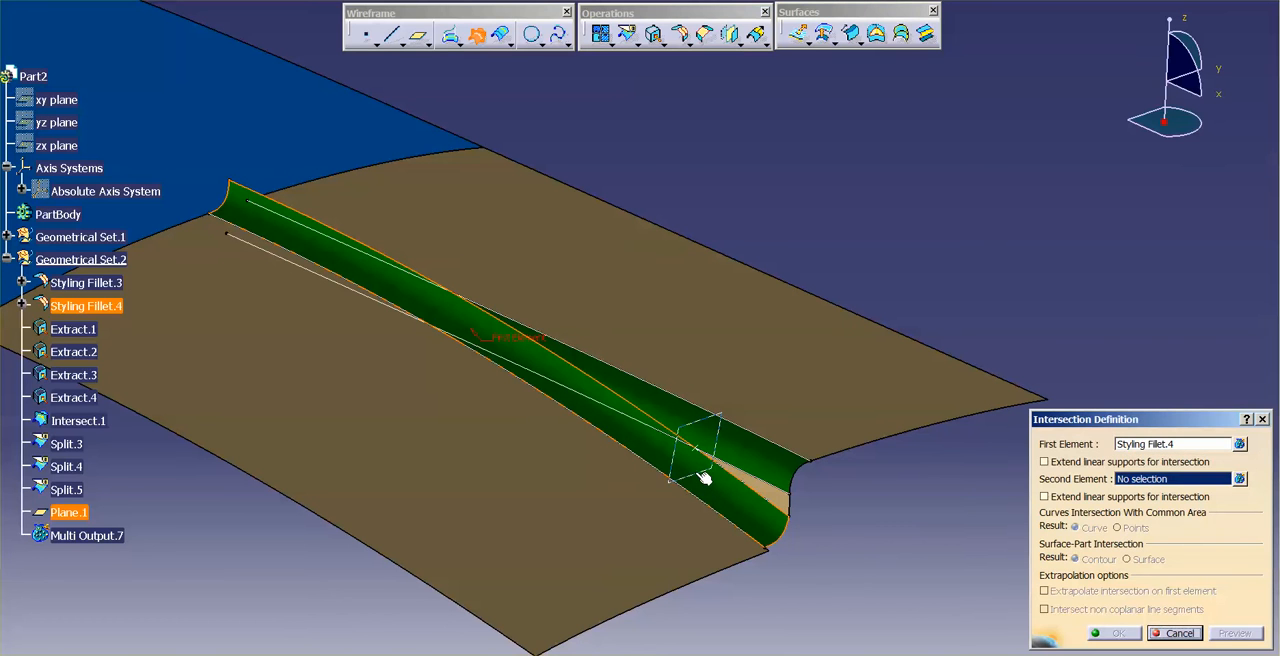
{"action": "key", "text": "Return"}
Step: Split the blue surface's lower edge with Extract.4 and Extract.1, keeping only the segment spanning the two fillets
{"action": "middle_click_drag", "start_coordinate": [871, 543], "coordinate": [654, 389]}
{"action": "middle_click_drag", "start_coordinate": [751, 506], "coordinate": [726, 468]}
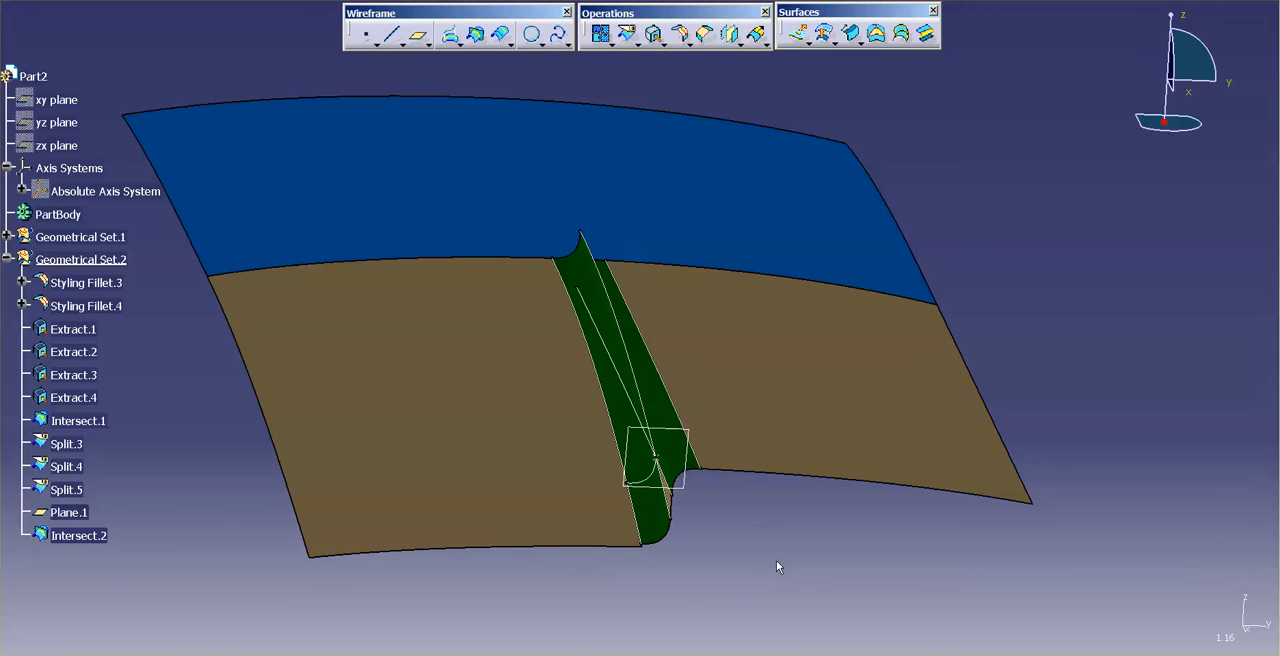
{"action": "middle_click_drag", "start_coordinate": [713, 532], "coordinate": [702, 510]}
{"action": "middle_click_drag", "start_coordinate": [690, 460], "coordinate": [714, 518]}
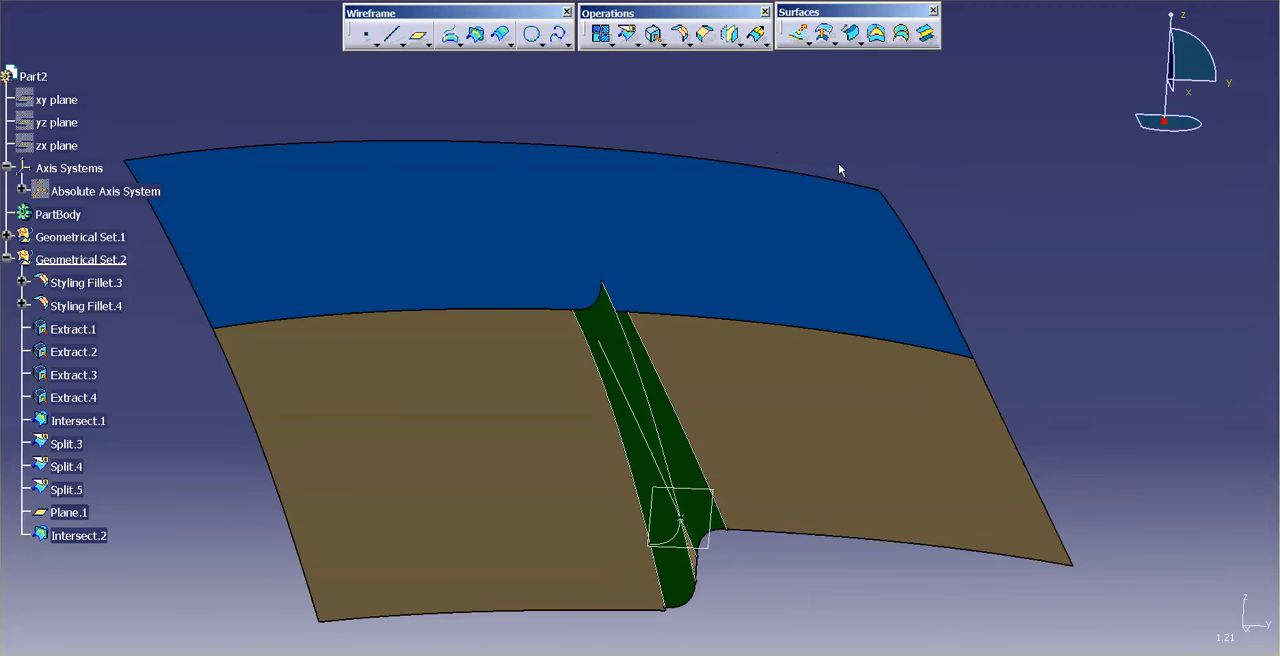
{"action": "left_click", "coordinate": [626, 34]}
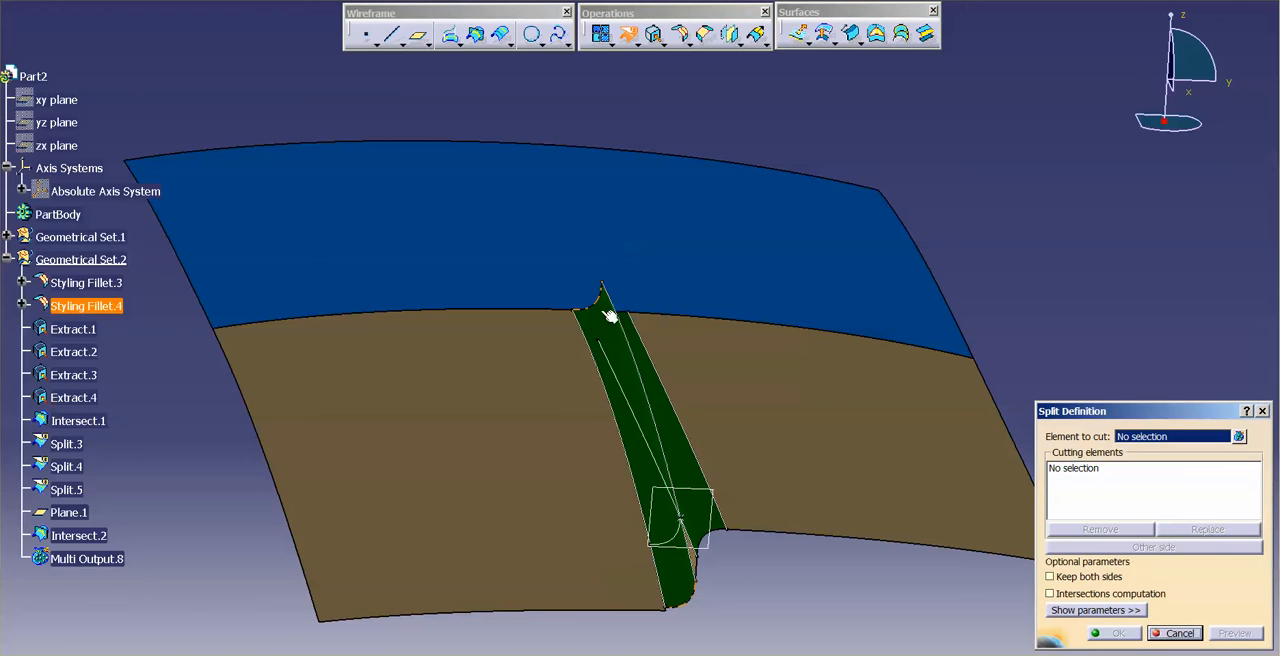
{"action": "scroll", "coordinate": [608, 320], "scroll_direction": "up", "scroll_amount": 3}
{"action": "mouse_move", "coordinate": [668, 328]}
{"action": "middle_mouse_down"}
{"action": "mouse_move", "coordinate": [629, 400]}
{"action": "mouse_move", "coordinate": [674, 334]}
{"action": "middle_mouse_up"}
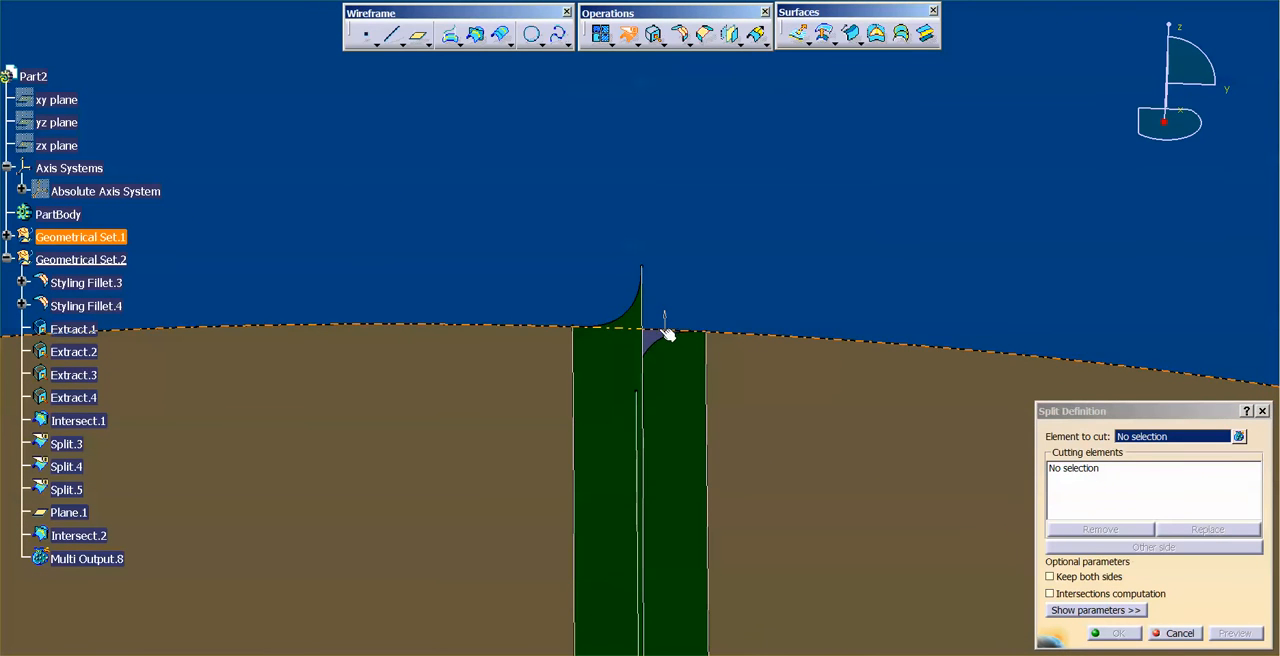
{"action": "left_click", "coordinate": [666, 333]}
{"action": "left_click", "coordinate": [586, 360]}
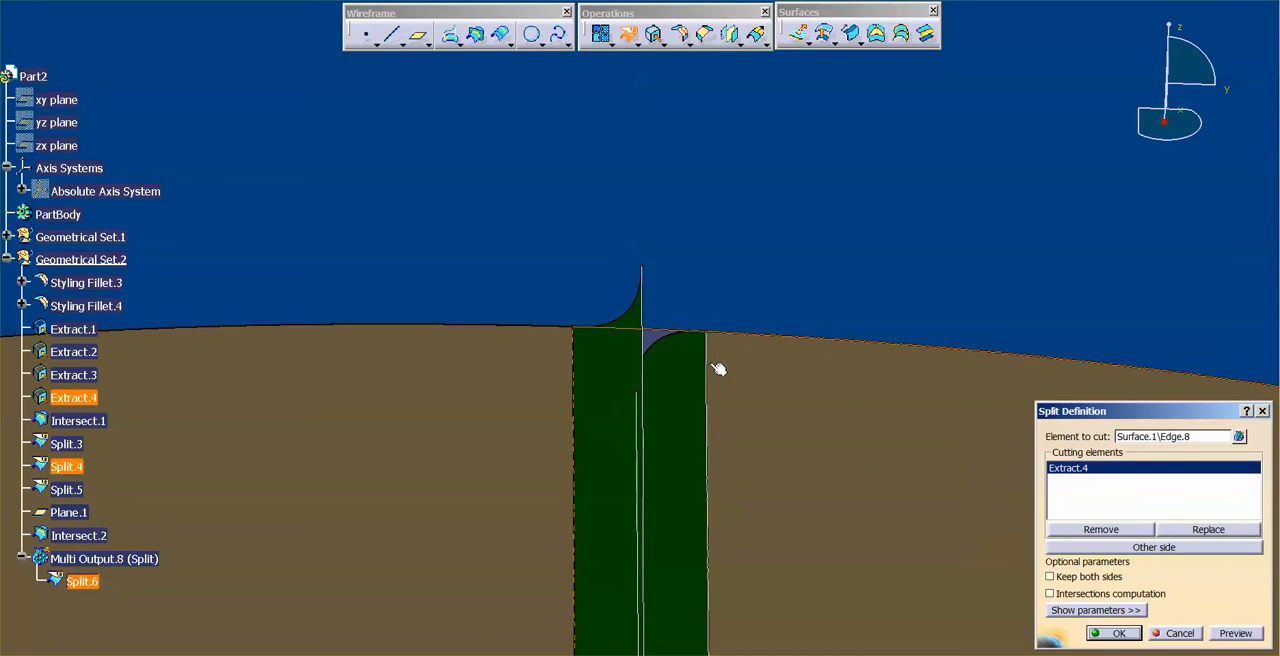
{"action": "left_click", "coordinate": [1113, 631]}
Step: Create a spline on Styling Fillet.3 from Intersect.1 to the upper end of Extract.1, tangent to Extract.3 and Extract.1
{"action": "middle_click_drag", "start_coordinate": [640, 405], "coordinate": [705, 457]}
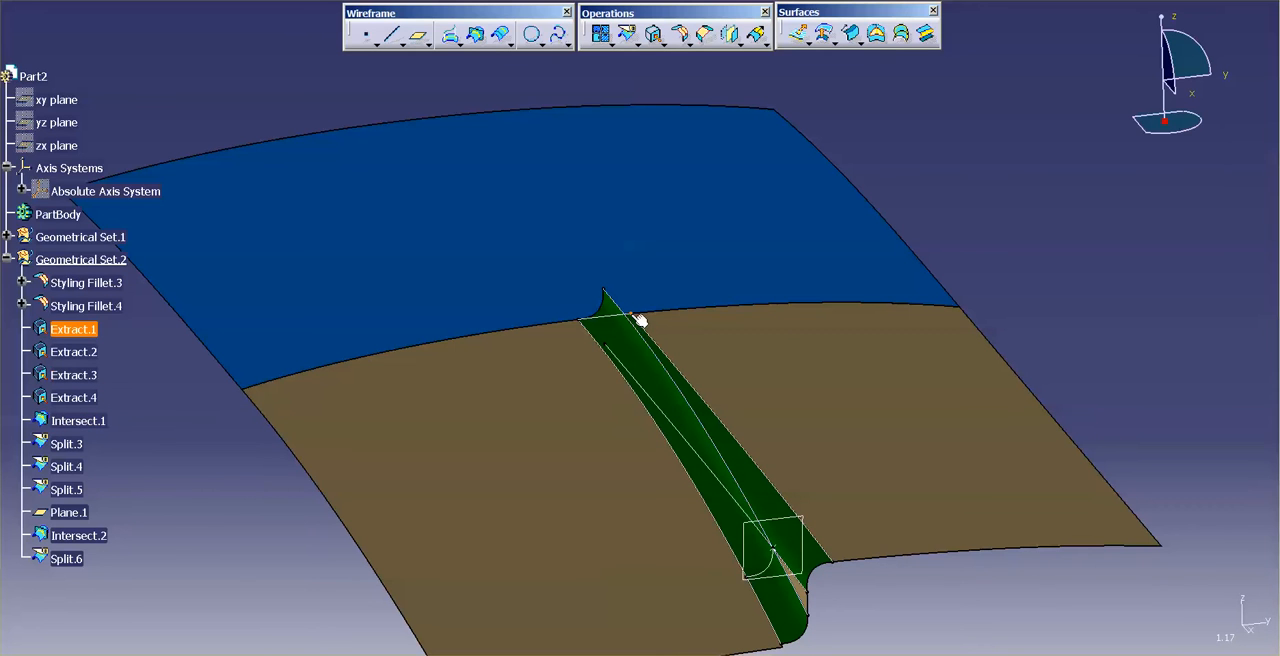
{"action": "left_click", "coordinate": [559, 37]}
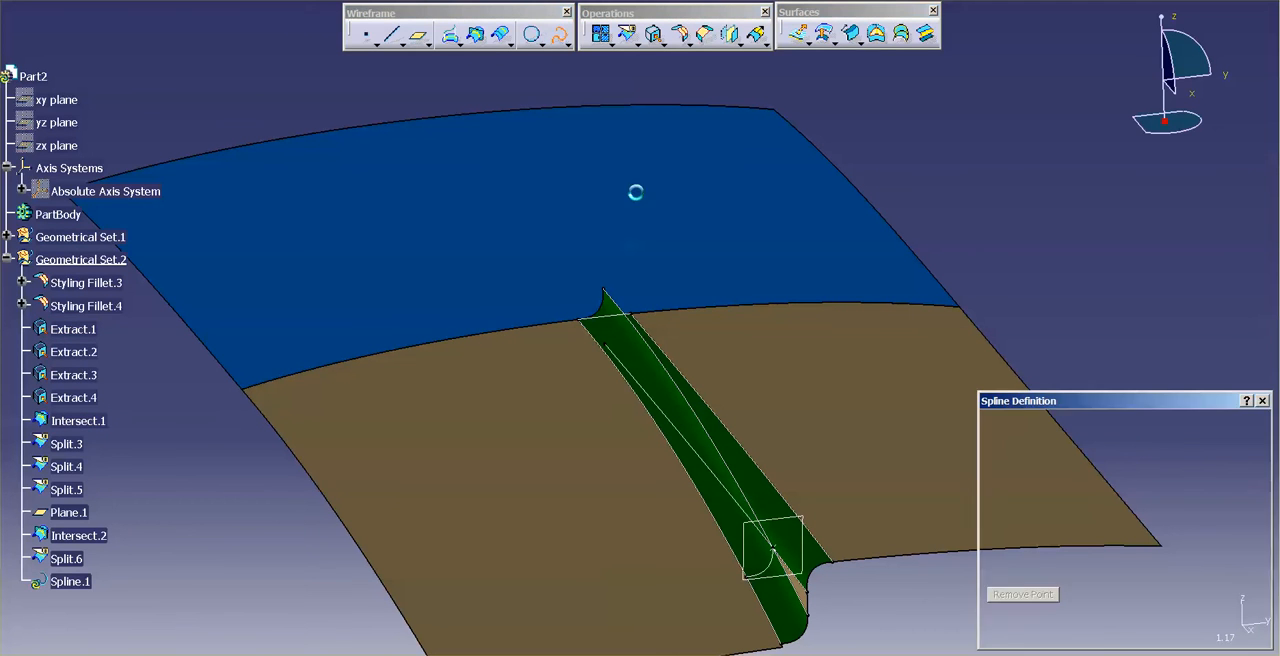
{"action": "left_click", "coordinate": [780, 556]}
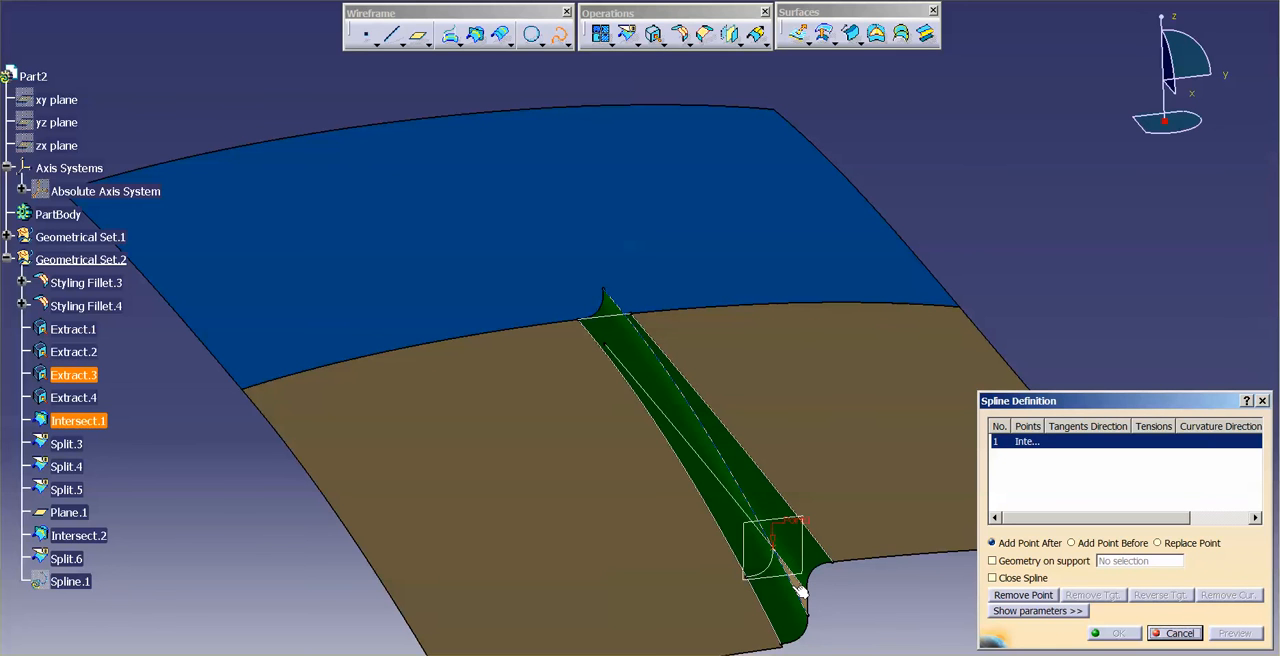
{"action": "left_click", "coordinate": [802, 590]}
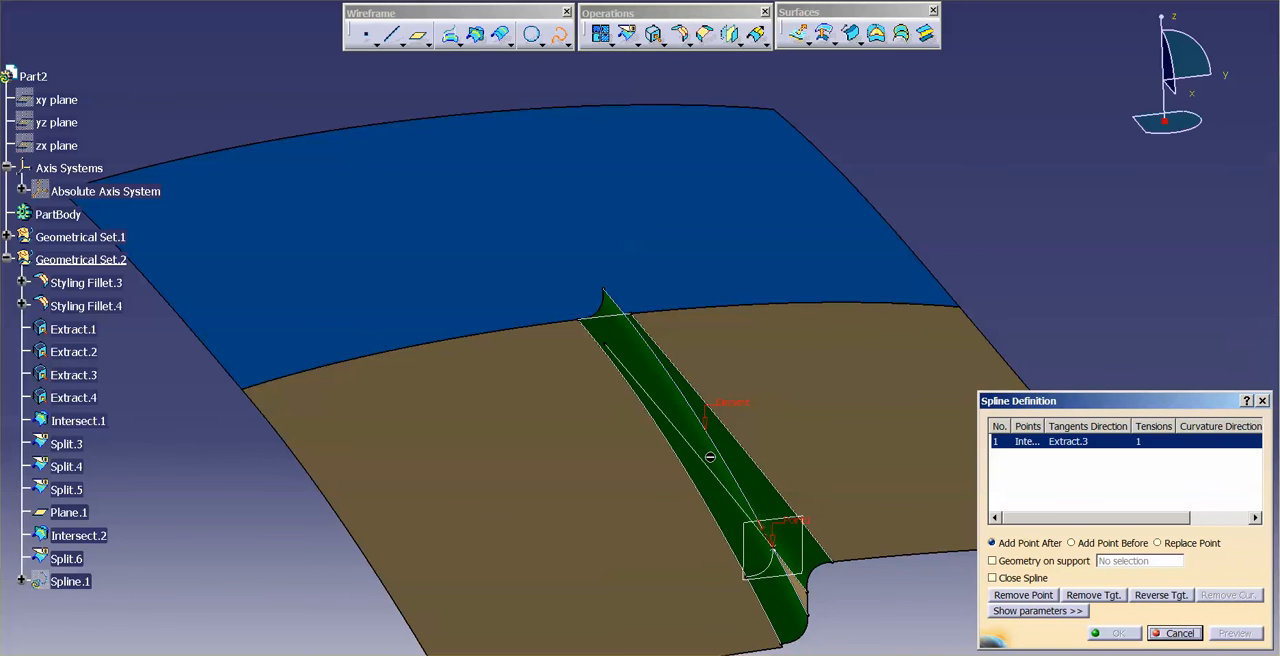
{"action": "left_click", "coordinate": [638, 318]}
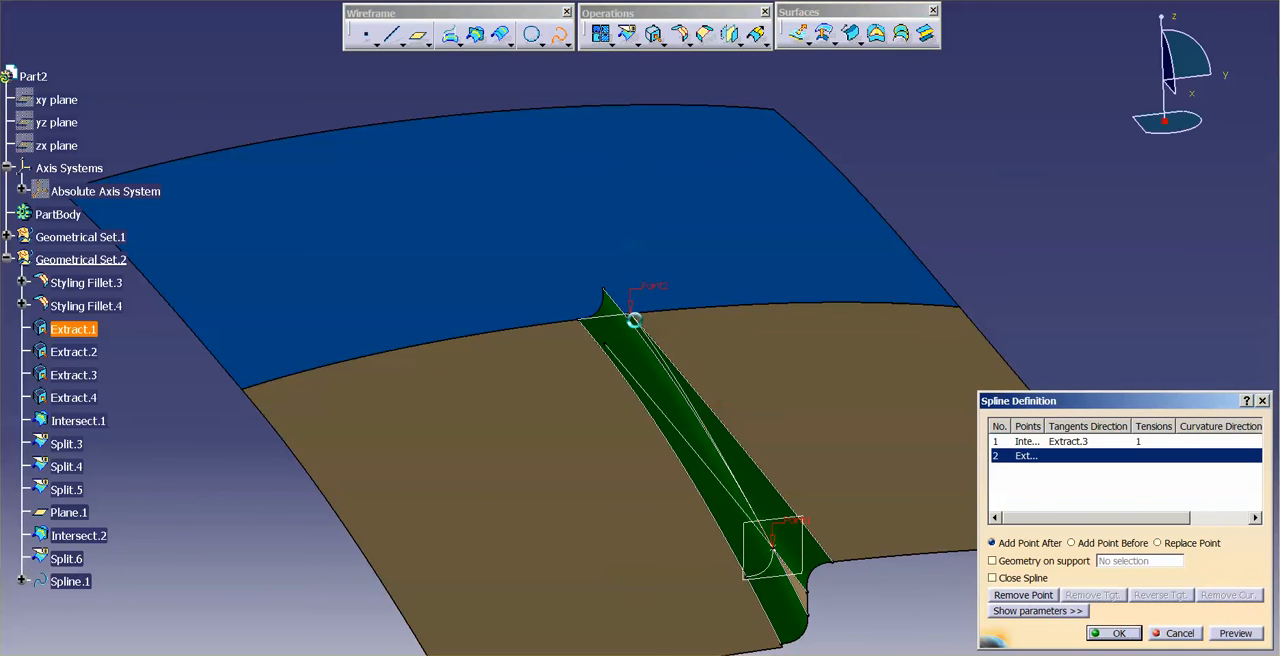
{"action": "middle_click_drag", "start_coordinate": [769, 435], "coordinate": [660, 425]}
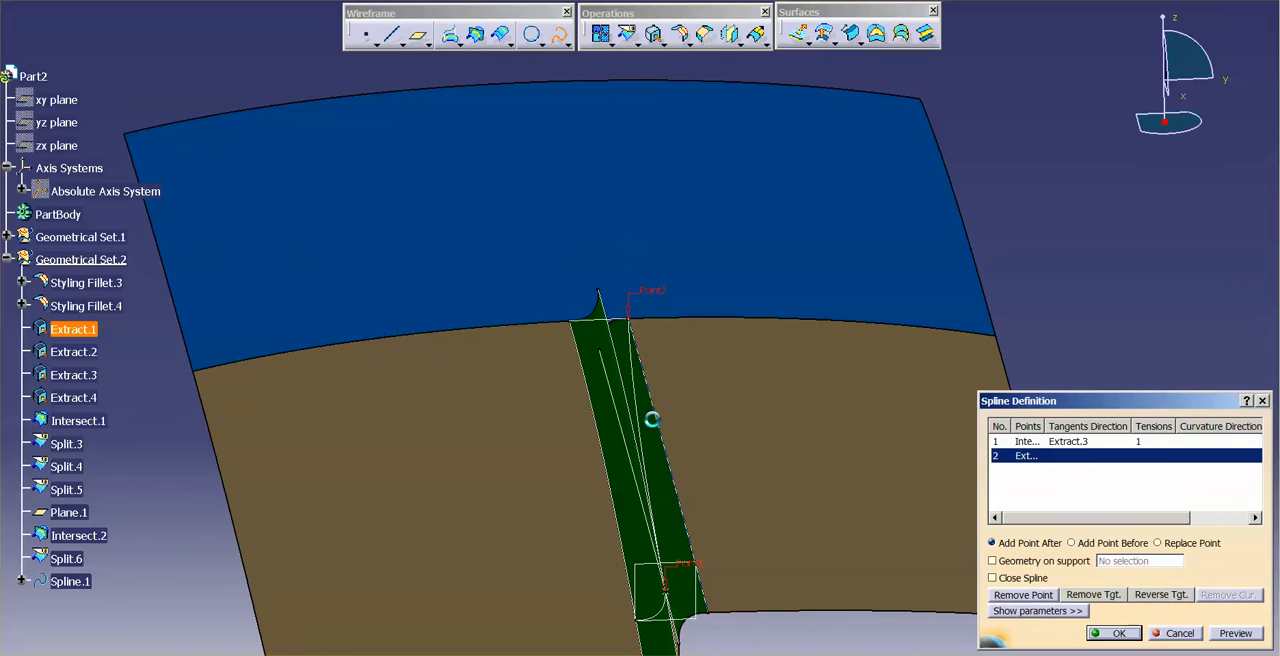
{"action": "left_click", "coordinate": [659, 420]}
{"action": "left_click", "coordinate": [1046, 565]}
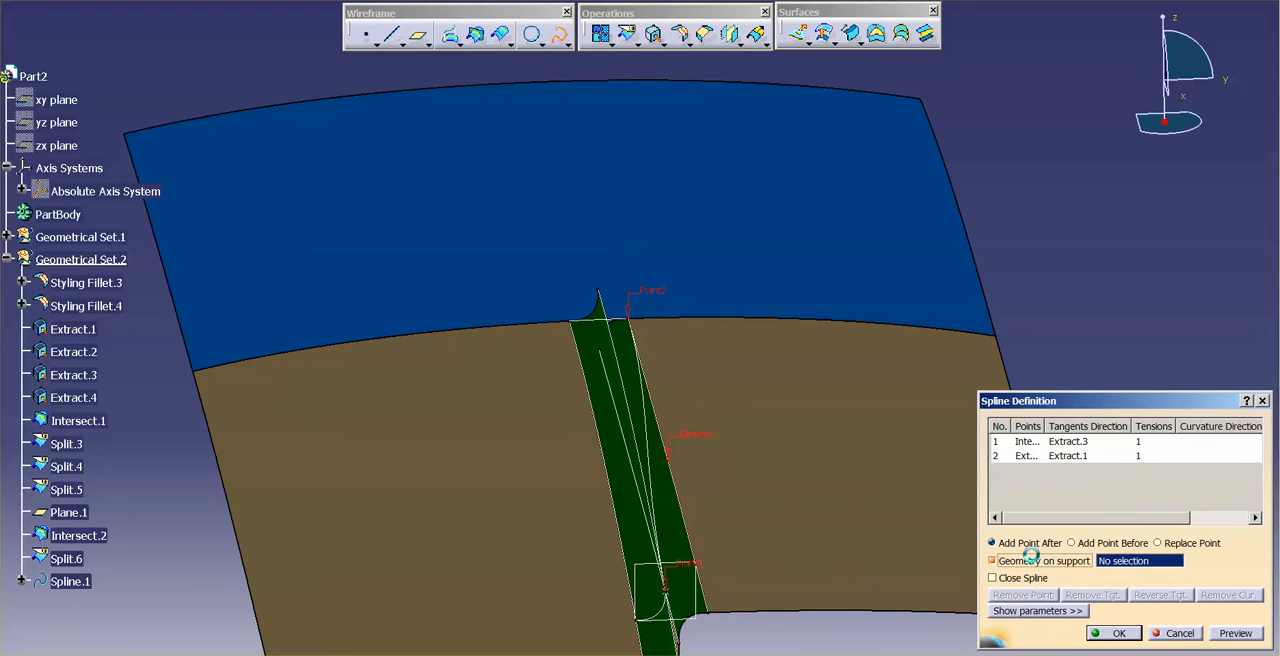
{"action": "left_click", "coordinate": [660, 491]}
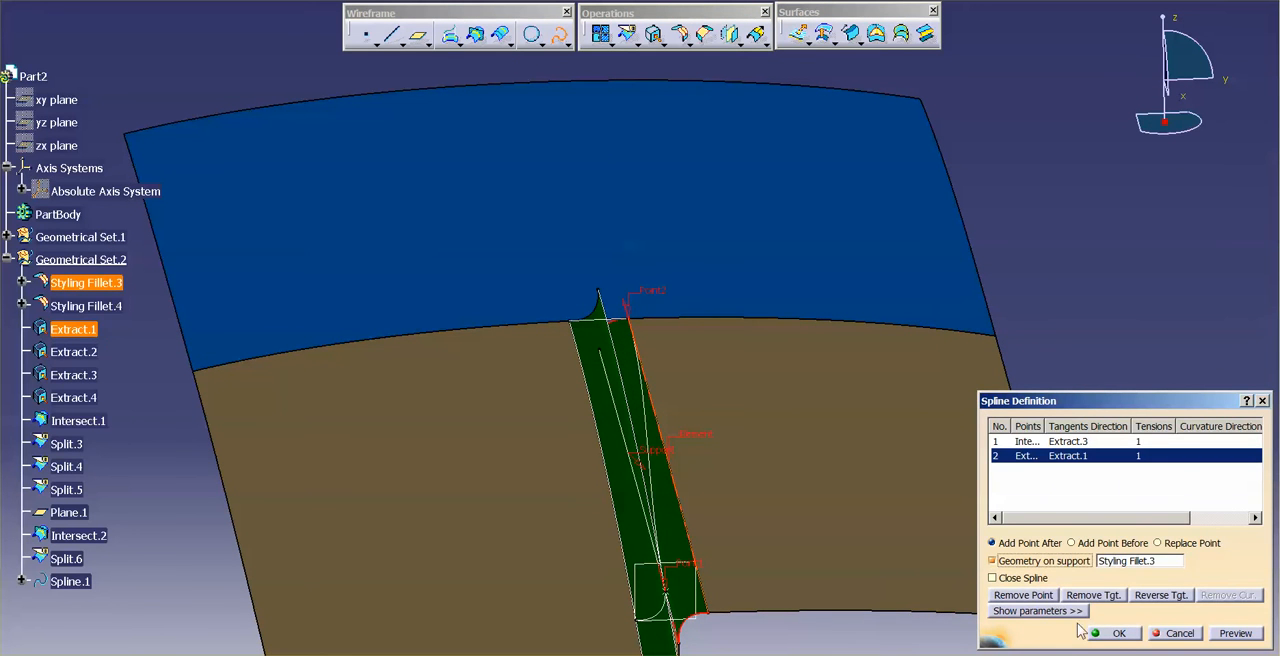
{"action": "left_click", "coordinate": [1119, 633]}
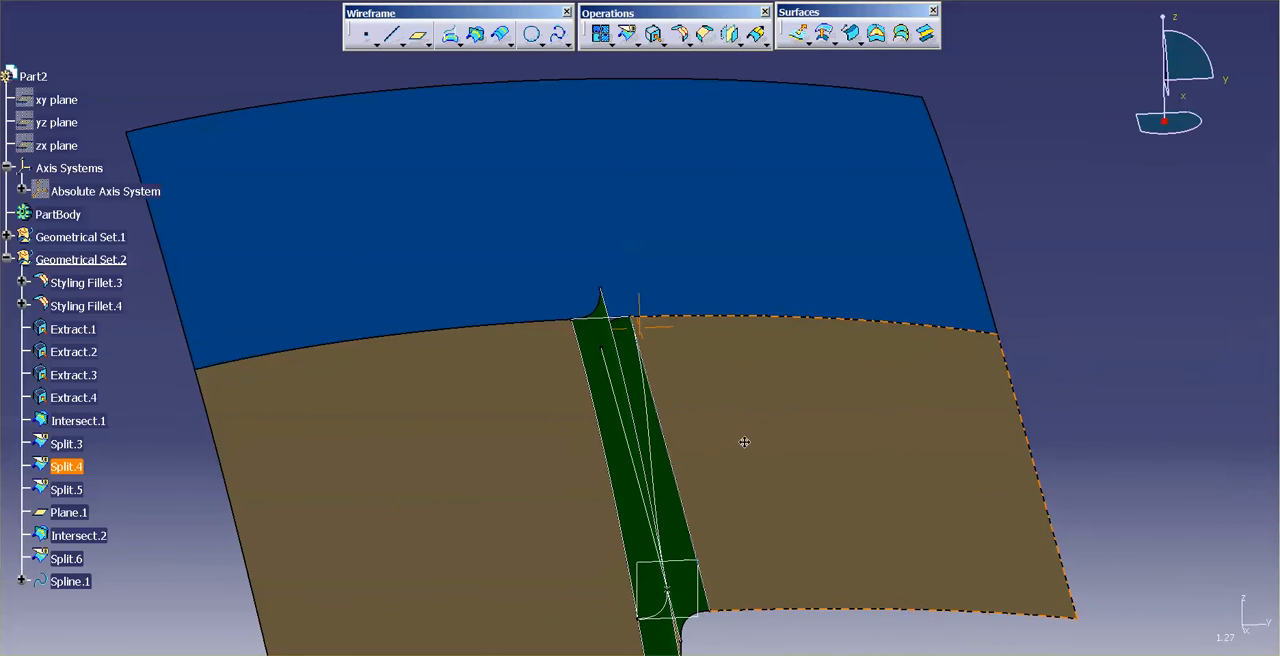
Step: Set up a multi-sections surface with sections Intersect.2, supported by Styling Fillet.4, and Split.6, supported by the blue surface
{"action": "middle_click_drag", "start_coordinate": [744, 442], "coordinate": [780, 430]}
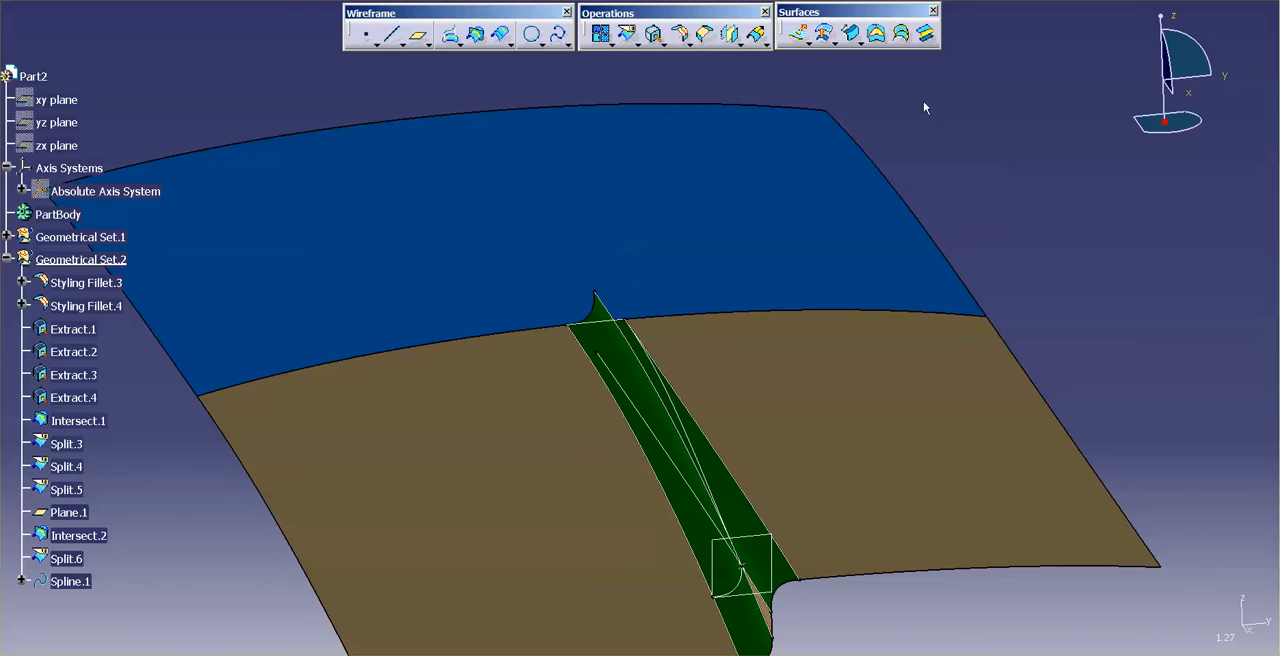
{"action": "left_click", "coordinate": [903, 35]}
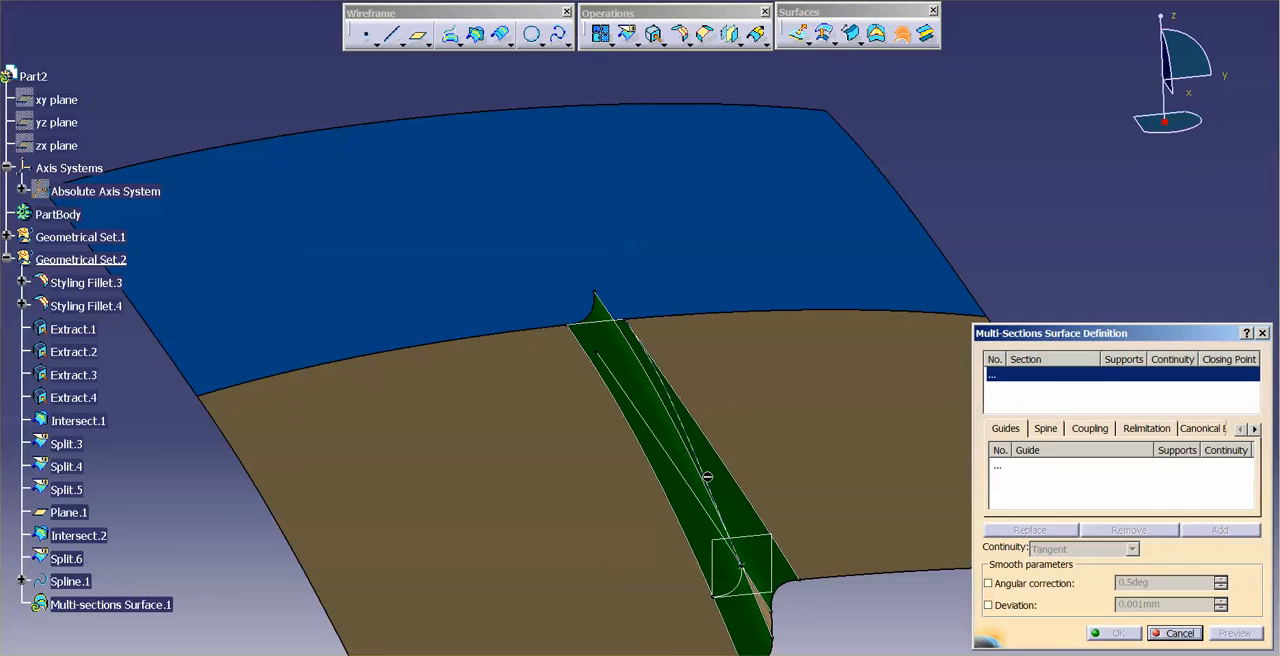
{"action": "left_click", "coordinate": [733, 580]}
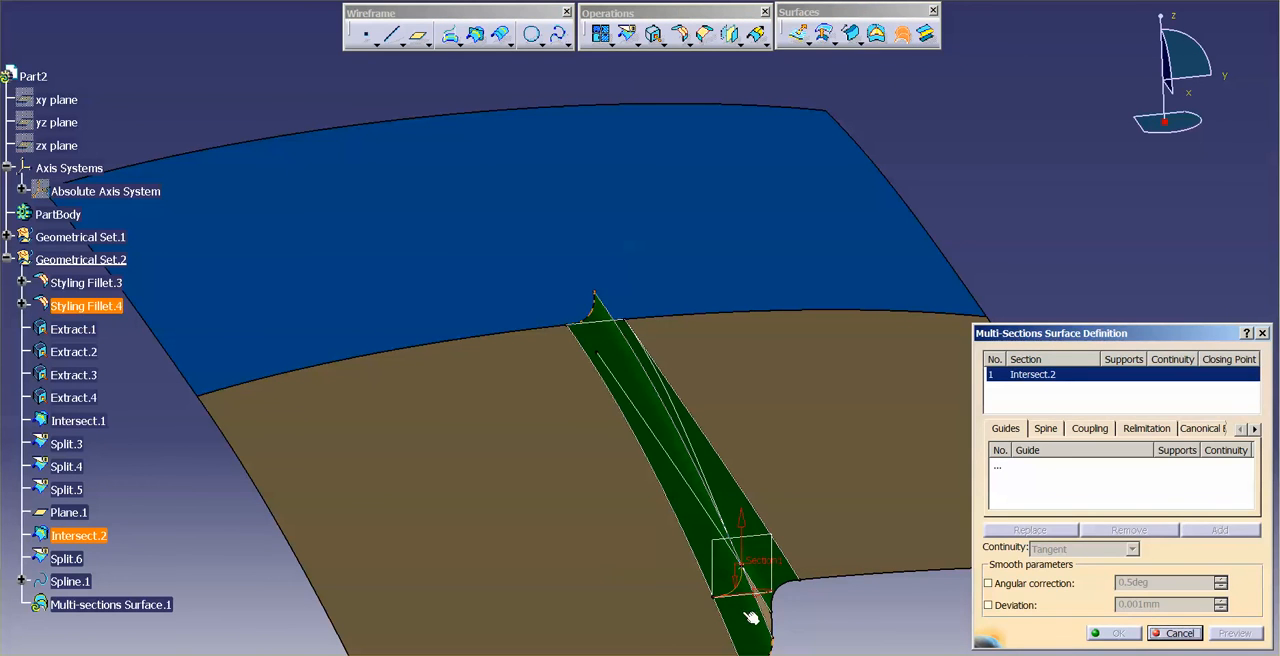
{"action": "left_click", "coordinate": [758, 625]}
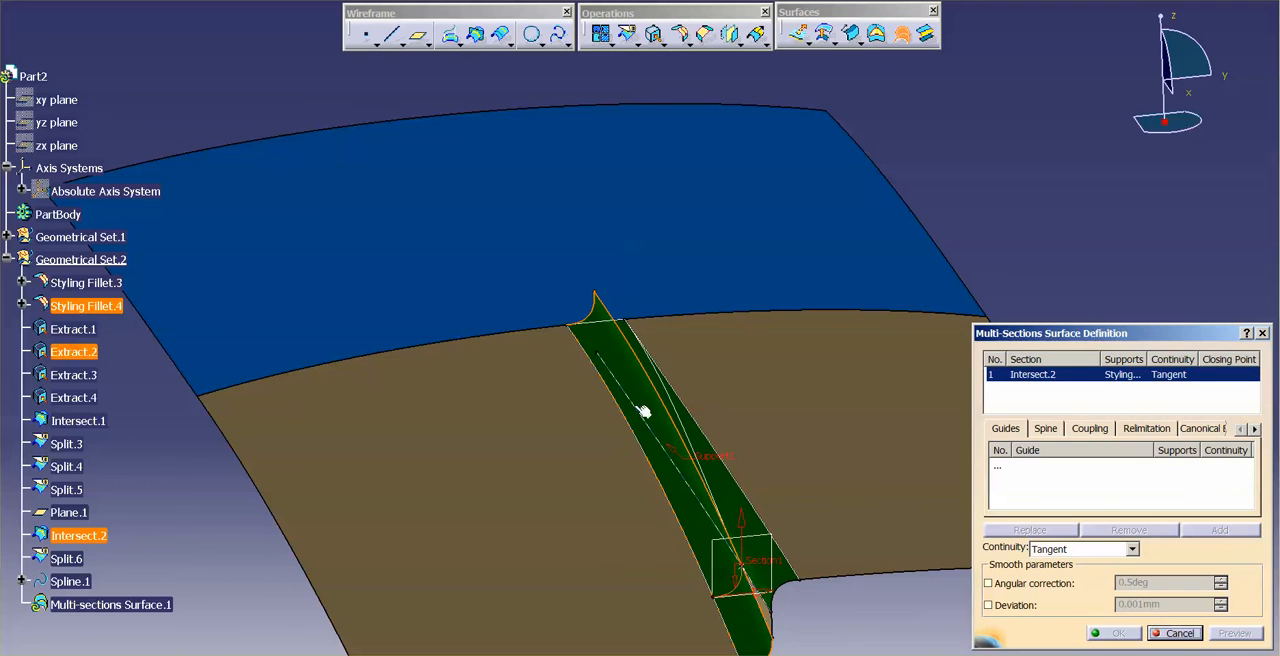
{"action": "left_click", "coordinate": [610, 325]}
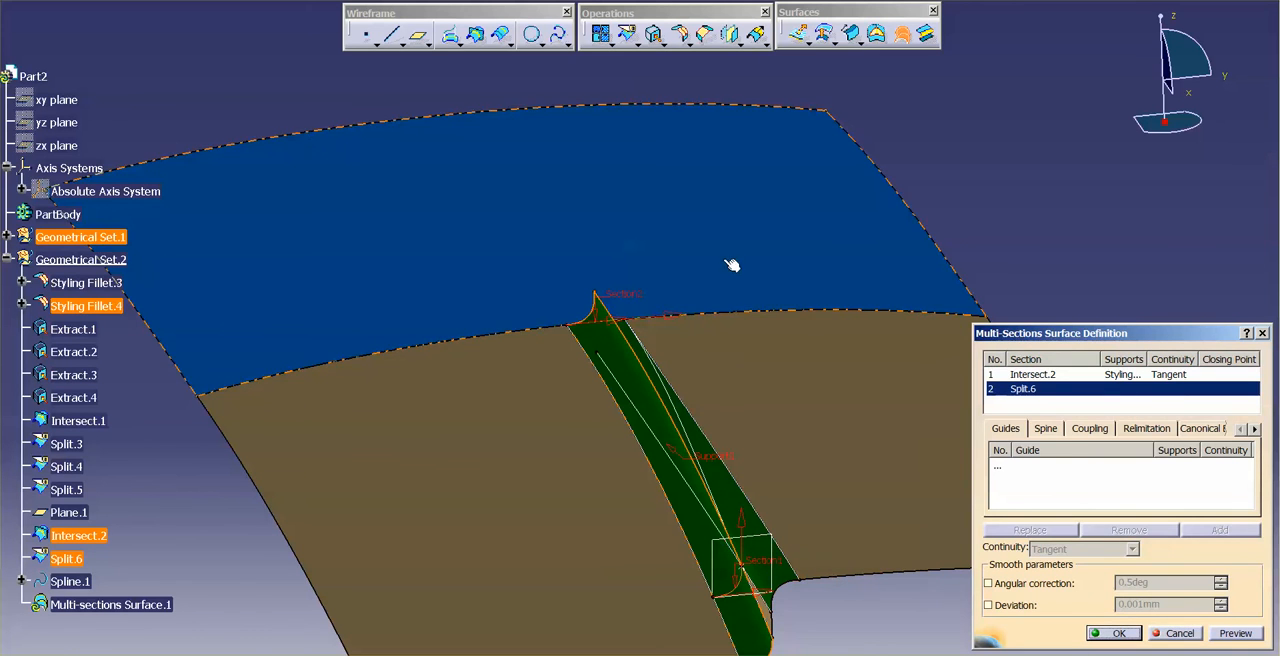
Step: Add guides Spline.1, supported by Styling Fillet.3, and Extract.4, supported by Split.5, with Tangent continuity, and create the multi-sections surface
{"action": "left_click", "coordinate": [997, 466]}
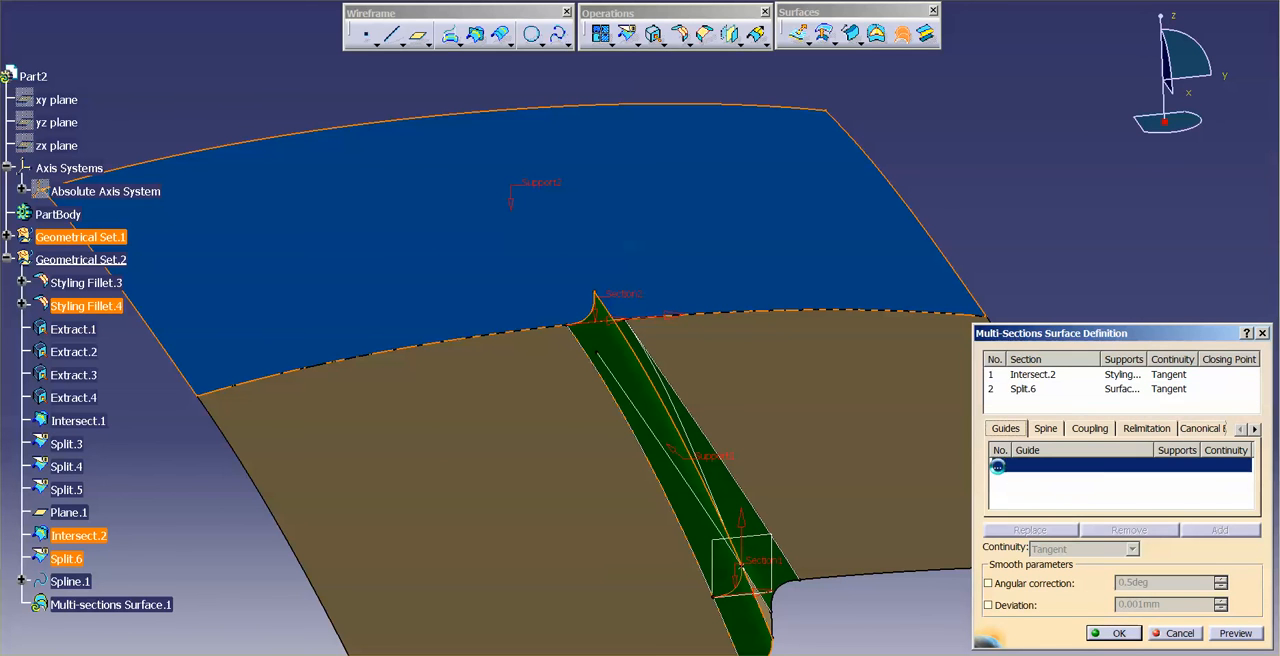
{"action": "left_click", "coordinate": [692, 440]}
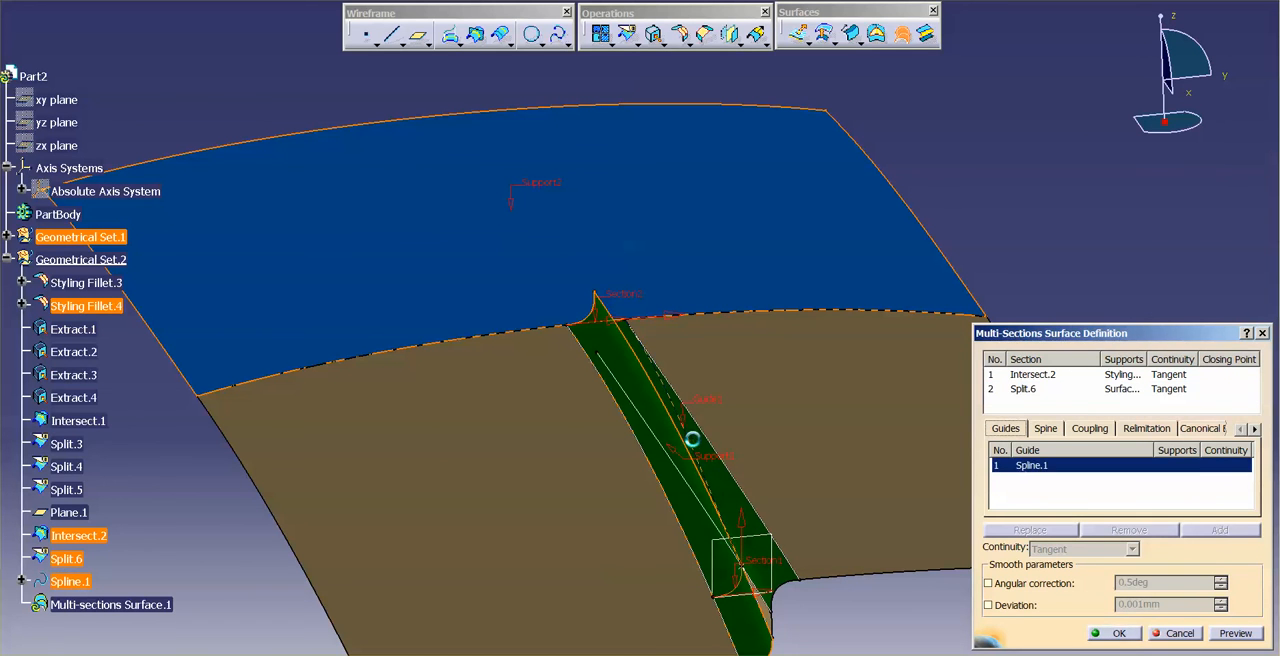
{"action": "left_click", "coordinate": [725, 495]}
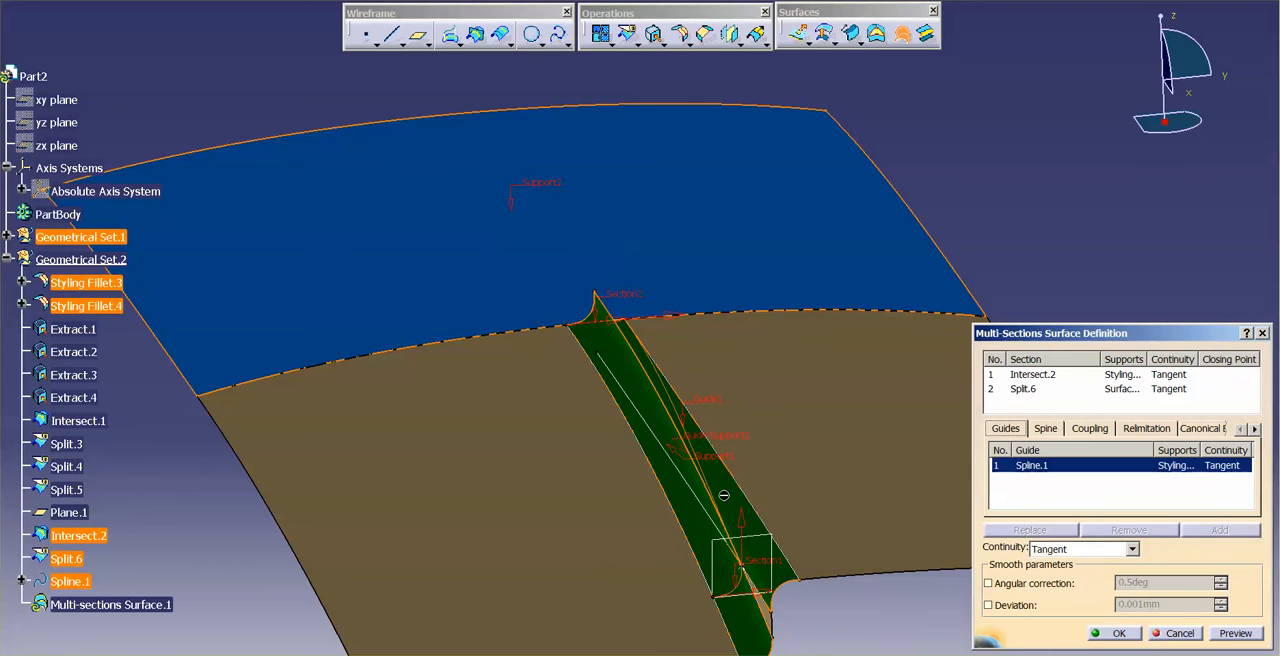
{"action": "left_click", "coordinate": [685, 529]}
{"action": "left_click", "coordinate": [620, 527]}
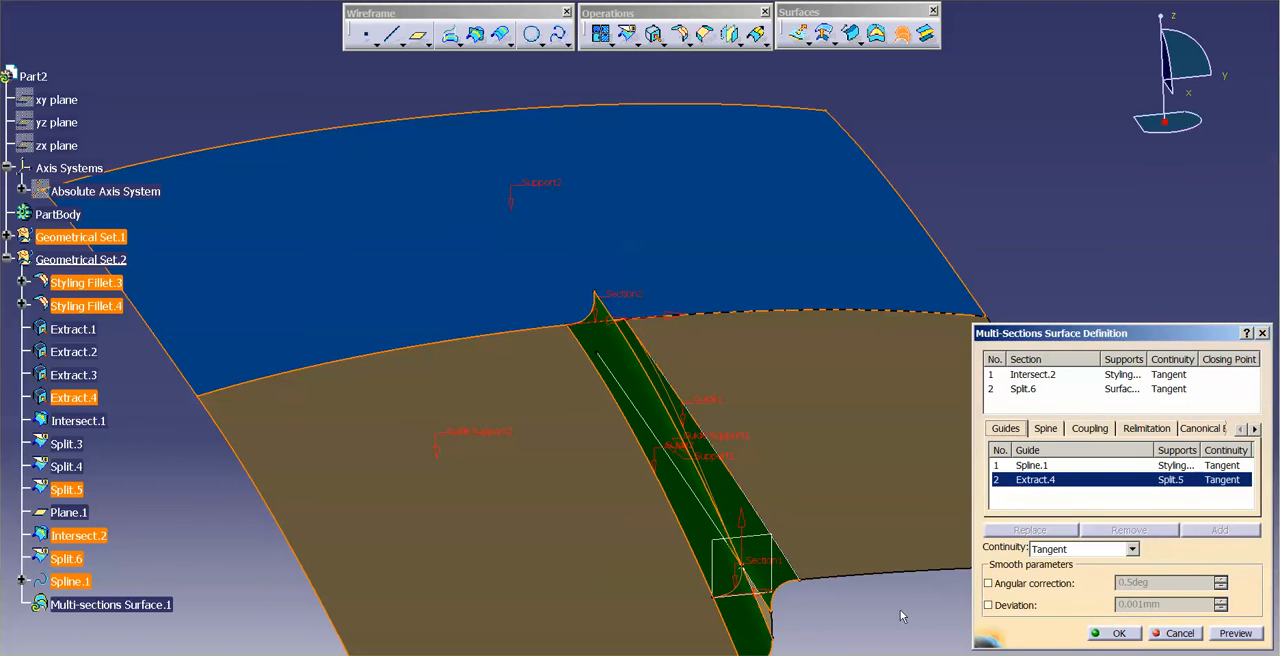
{"action": "left_click", "coordinate": [1113, 633]}
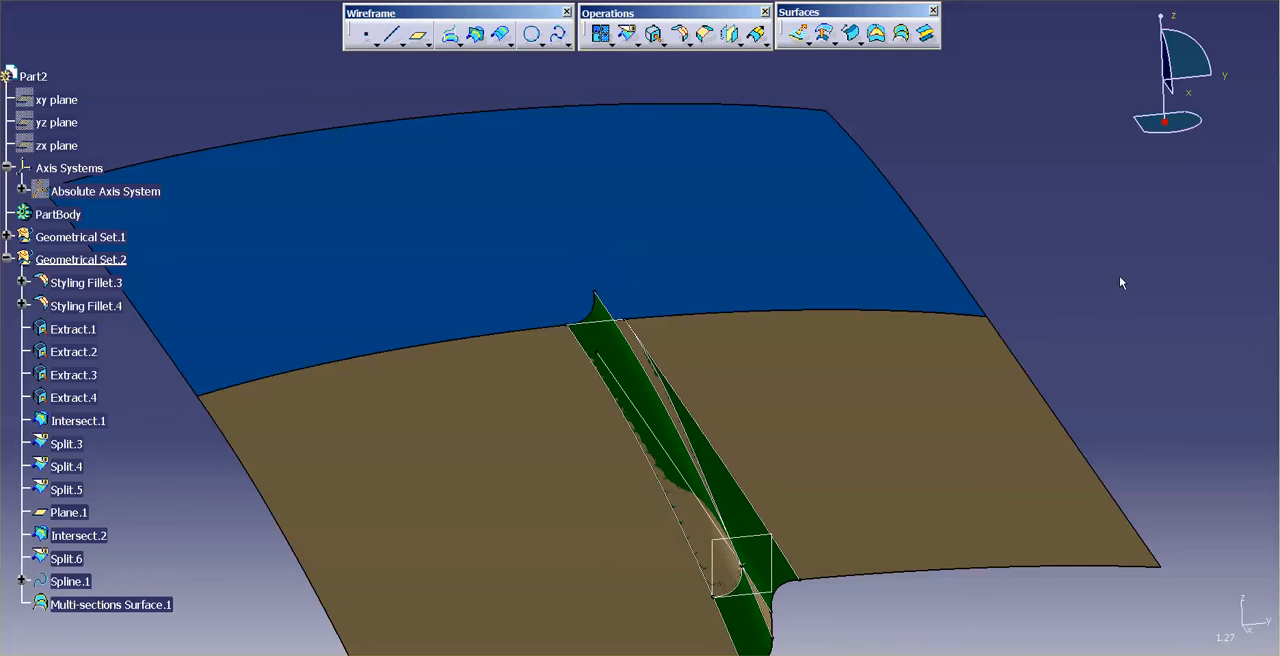
Step: Split Styling Fillet.4 with Plane.1, keeping only the short portion at the open end of the step
{"action": "middle_click_drag", "start_coordinate": [797, 461], "coordinate": [799, 345]}
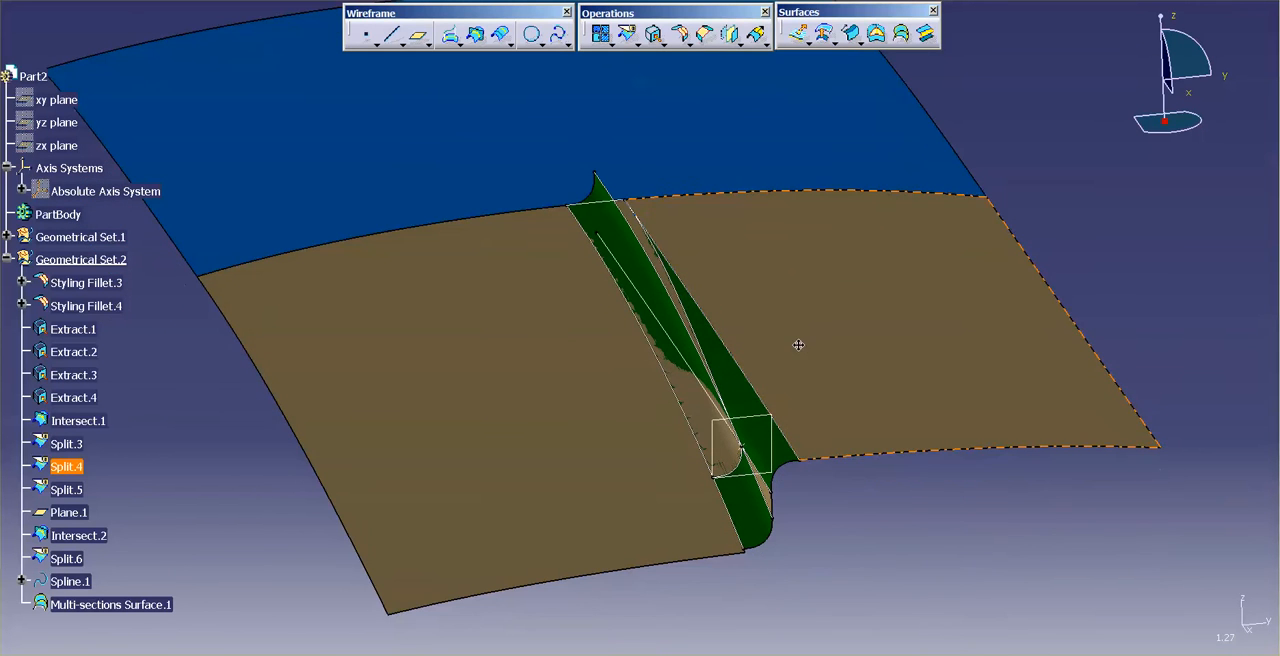
{"action": "left_click", "coordinate": [628, 33]}
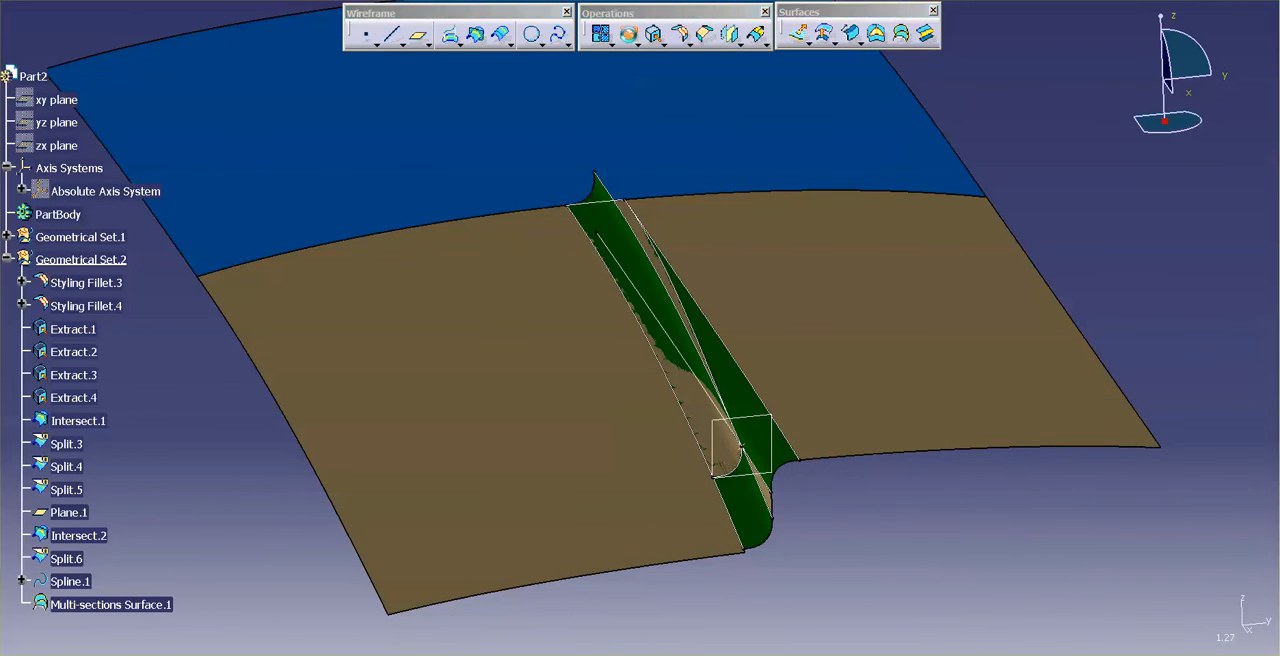
{"action": "left_click", "coordinate": [749, 500]}
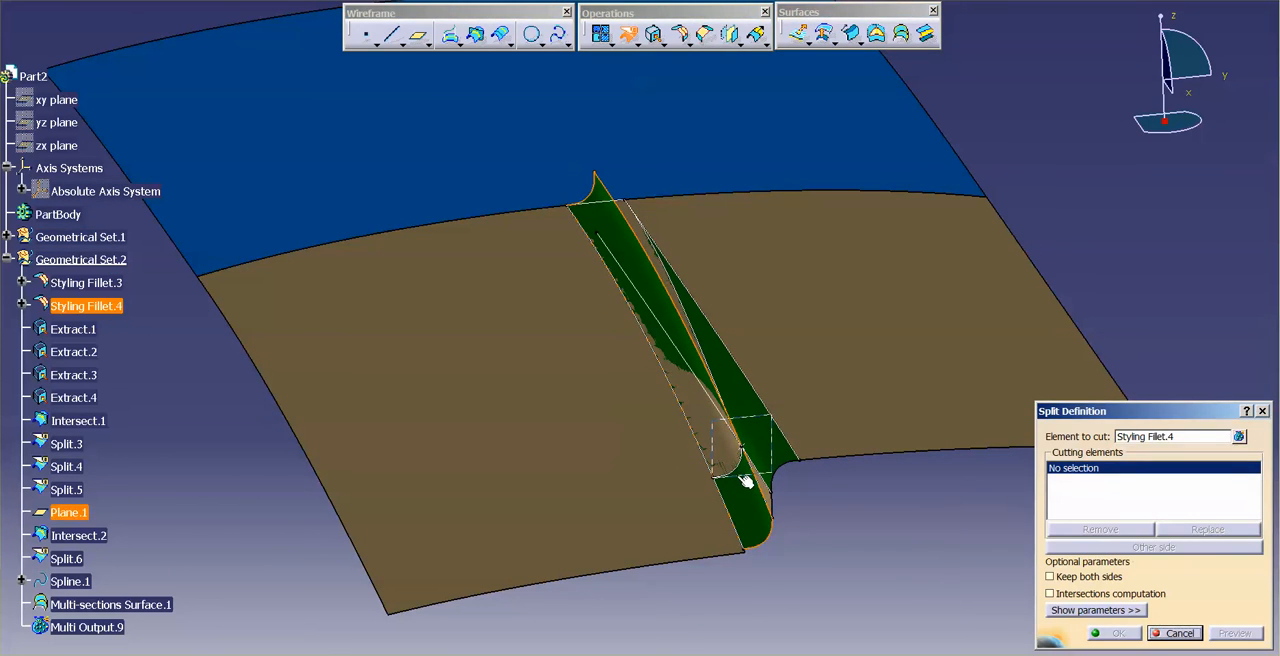
{"action": "left_click", "coordinate": [749, 476]}
{"action": "left_click", "coordinate": [1113, 633]}
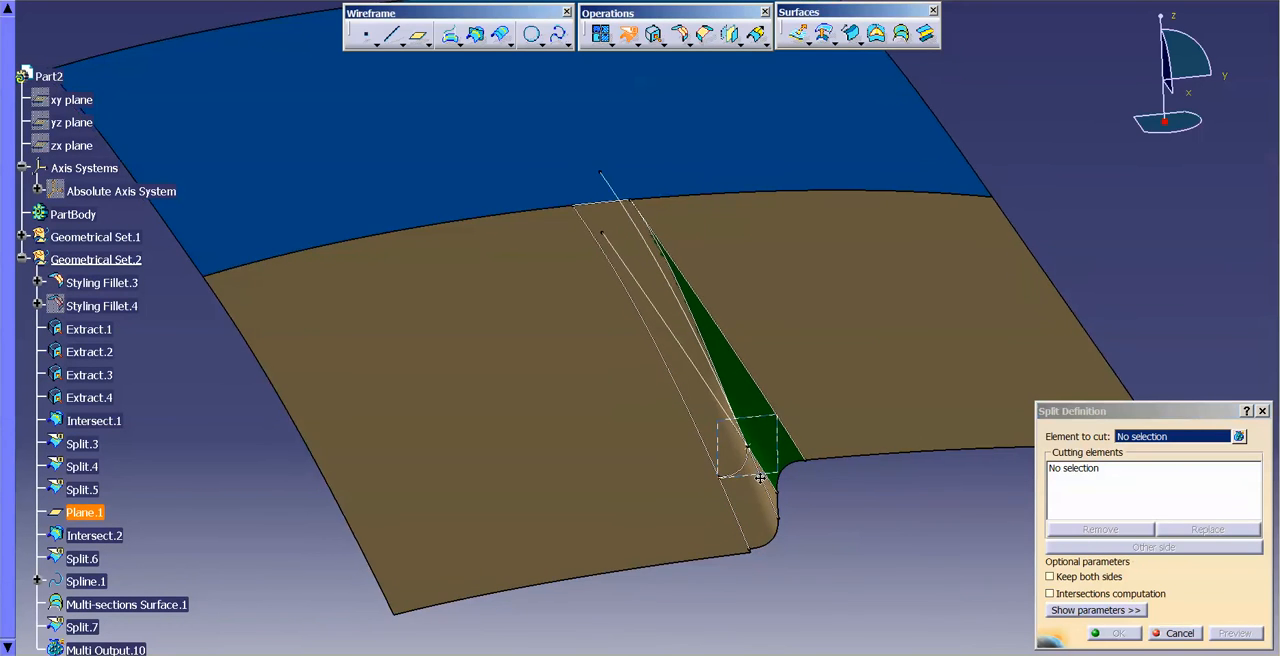
Step: Split Styling Fillet.3 with Spline.1, keeping the side next to the lower brown surface, and finish splitting
{"action": "left_click", "coordinate": [700, 392]}
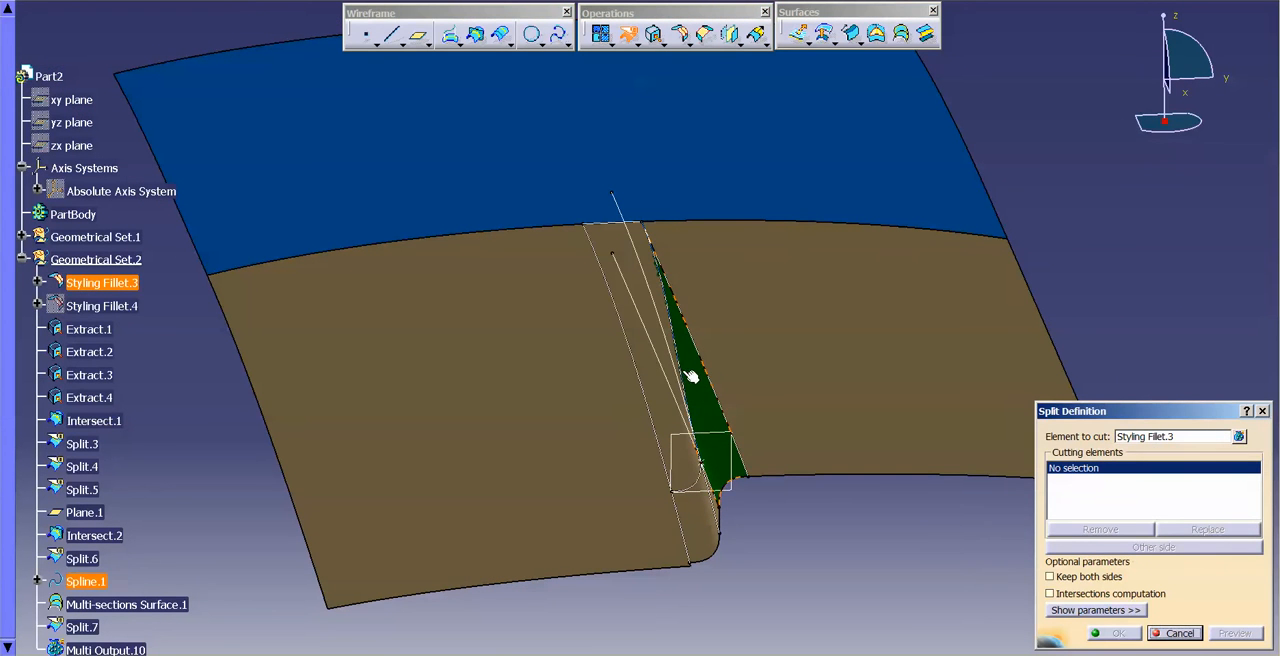
{"action": "left_click", "coordinate": [716, 413]}
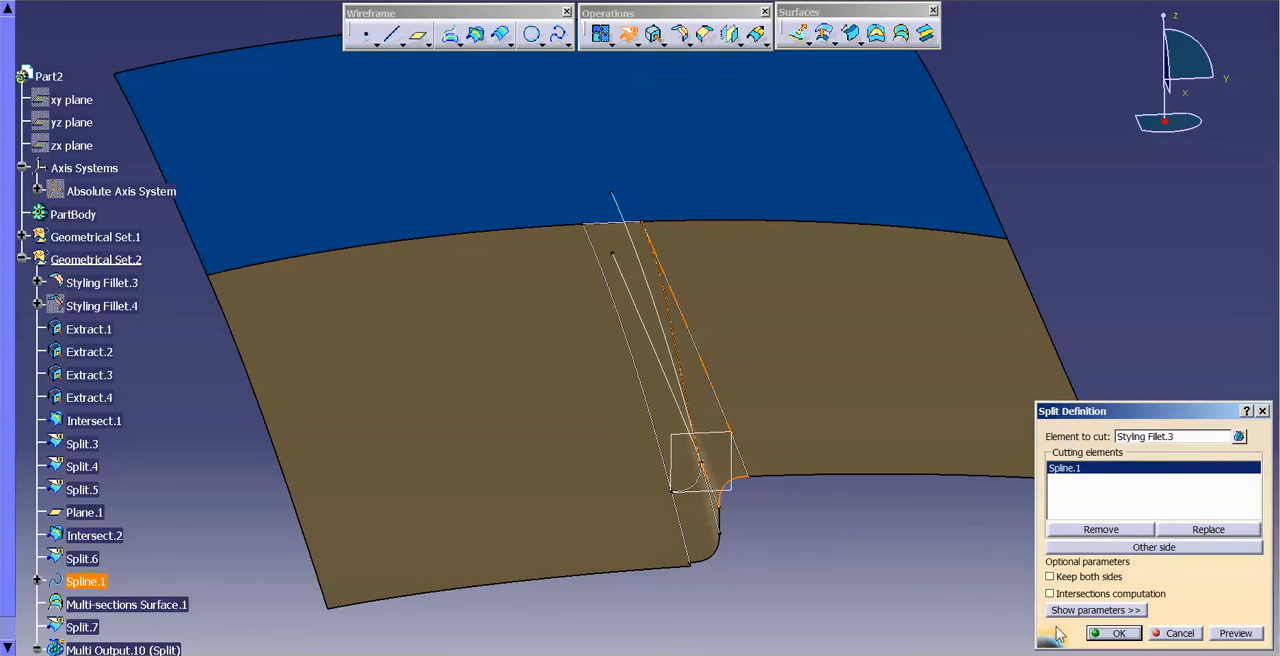
{"action": "left_click", "coordinate": [1112, 633]}
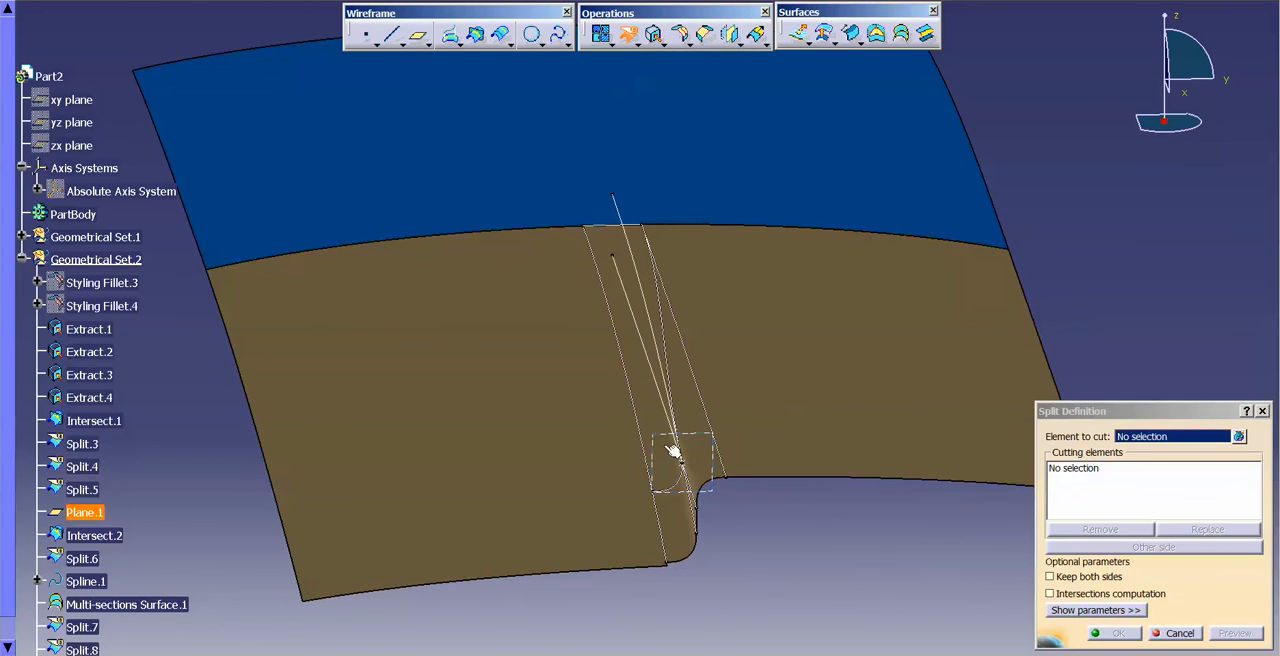
{"action": "middle_click_drag", "start_coordinate": [639, 495], "coordinate": [711, 517]}
{"action": "key", "text": "Escape"}
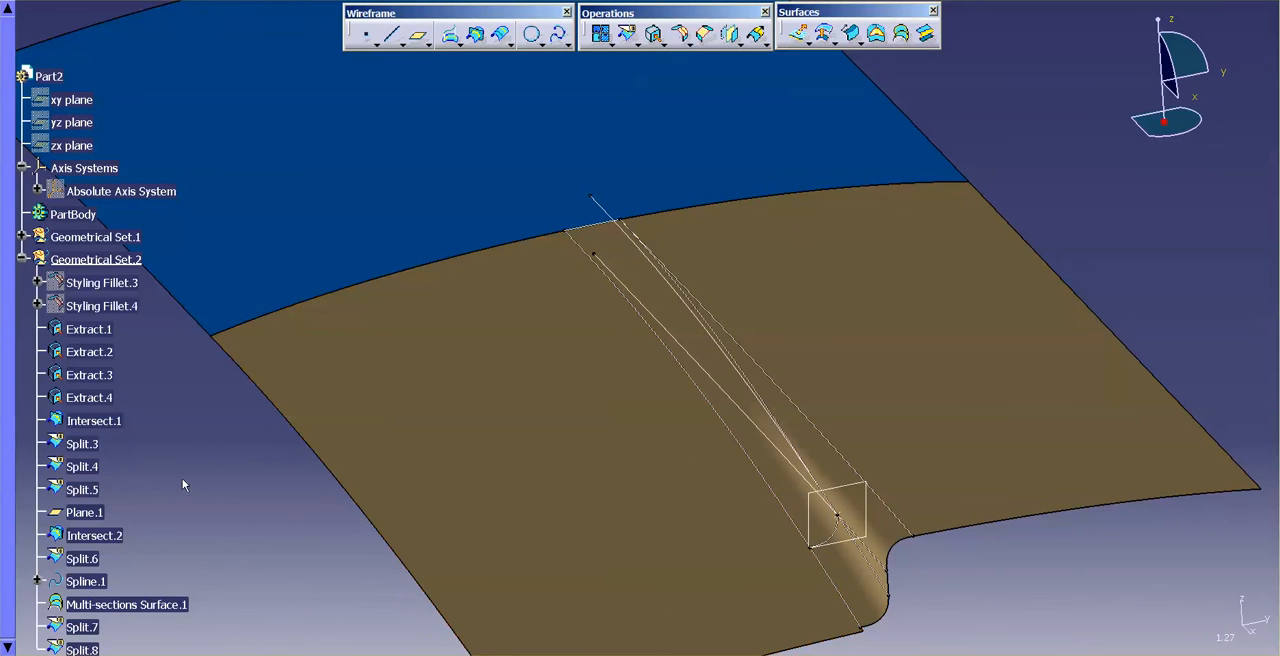
Step: Hide all curves in the model, including the extracts, the spline and the split edge
{"action": "left_click", "coordinate": [98, 238]}
{"action": "left_click", "coordinate": [205, 1]}
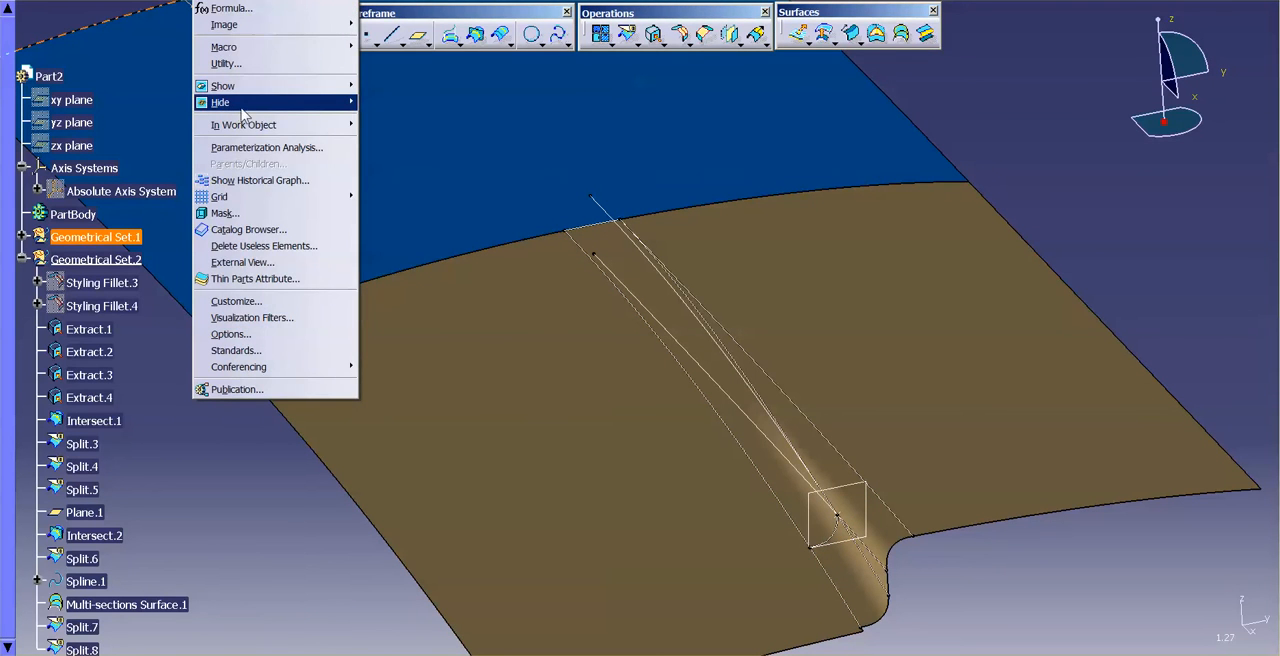
{"action": "mouse_move", "coordinate": [242, 113]}
{"action": "left_click", "coordinate": [412, 143]}
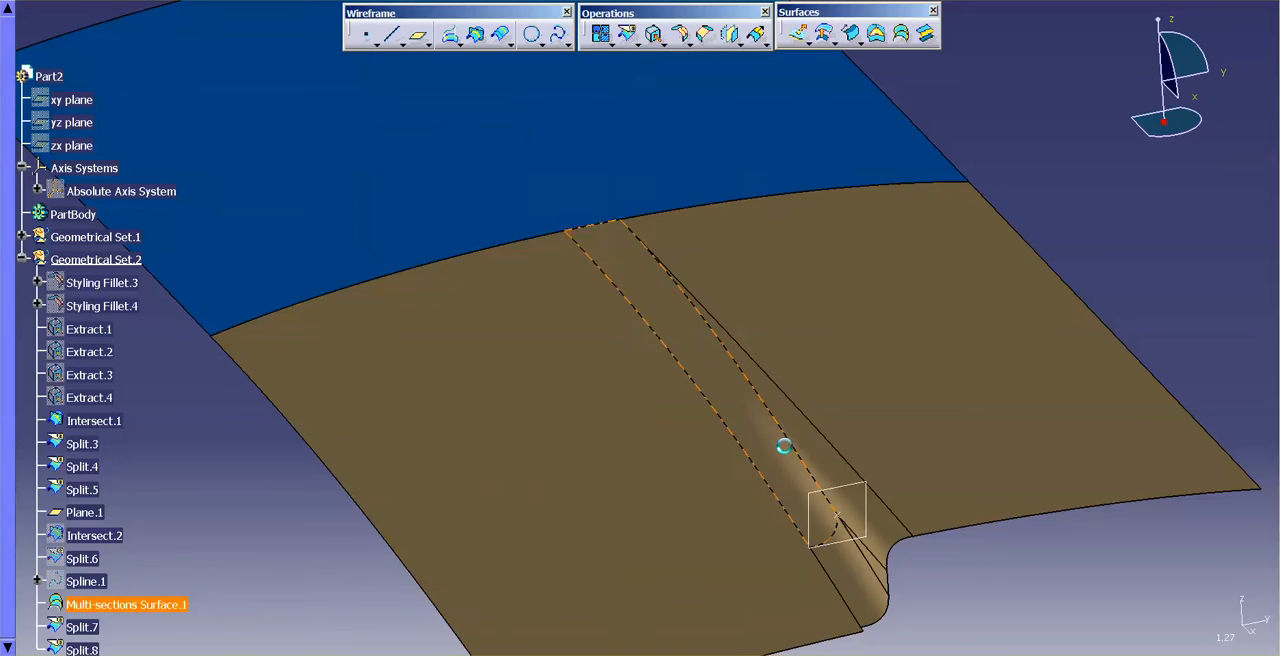
Step: Hide Plane.1 and Intersect.1
{"action": "left_click", "coordinate": [847, 489]}
{"action": "right_click", "coordinate": [851, 494]}
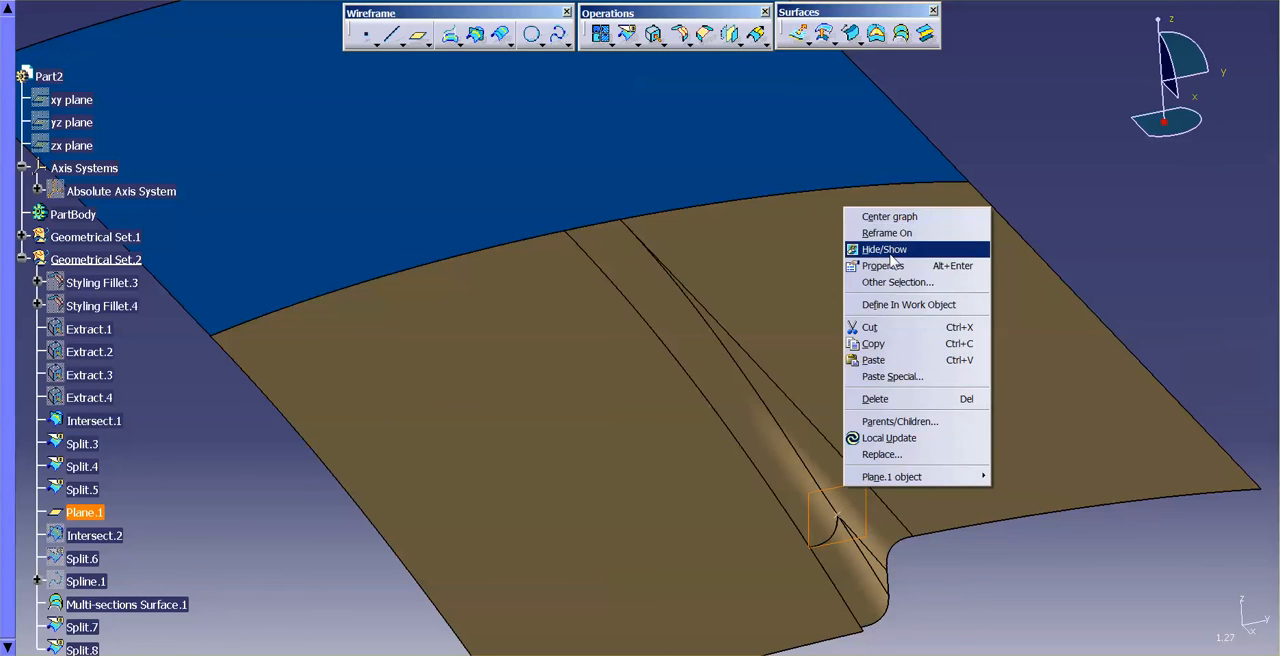
{"action": "left_click", "coordinate": [880, 249]}
{"action": "left_click", "coordinate": [846, 520]}
{"action": "right_click", "coordinate": [846, 520]}
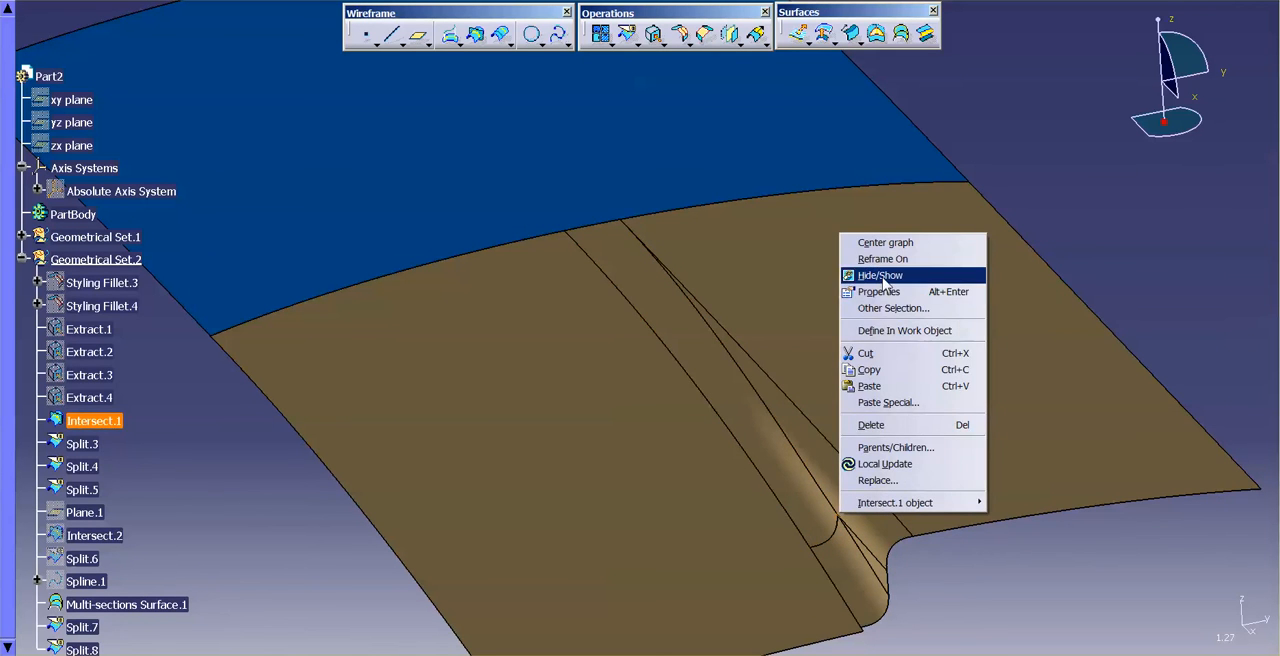
{"action": "left_click", "coordinate": [838, 285]}
Step: Edit Styling Fillet.3 and set its radius length to 10 mm
{"action": "middle_click_drag", "start_coordinate": [838, 289], "coordinate": [591, 509]}
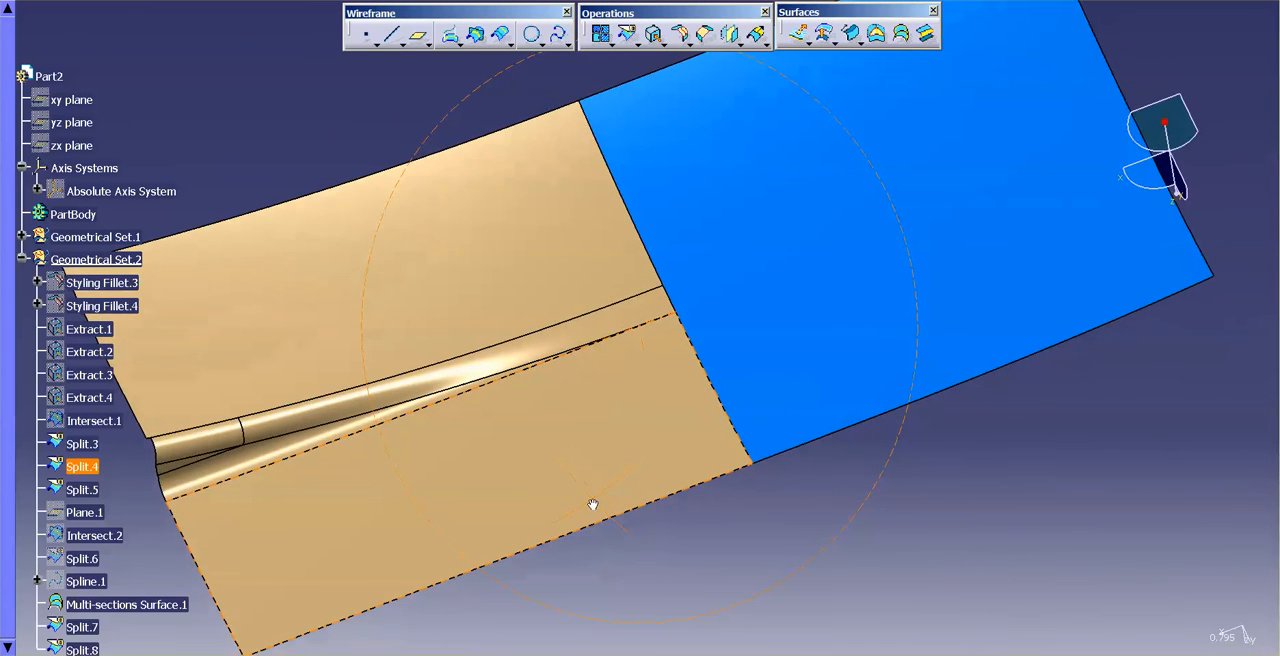
{"action": "middle_click_drag", "start_coordinate": [510, 328], "coordinate": [566, 324]}
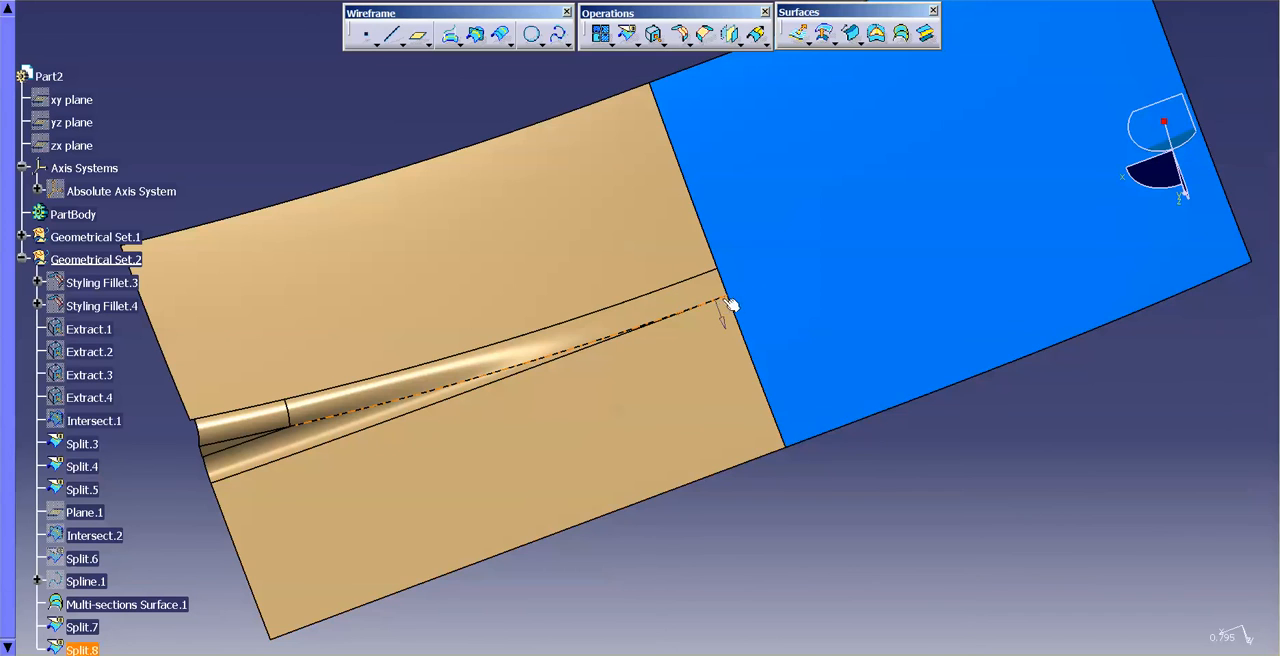
{"action": "middle_click_drag", "start_coordinate": [508, 463], "coordinate": [660, 400]}
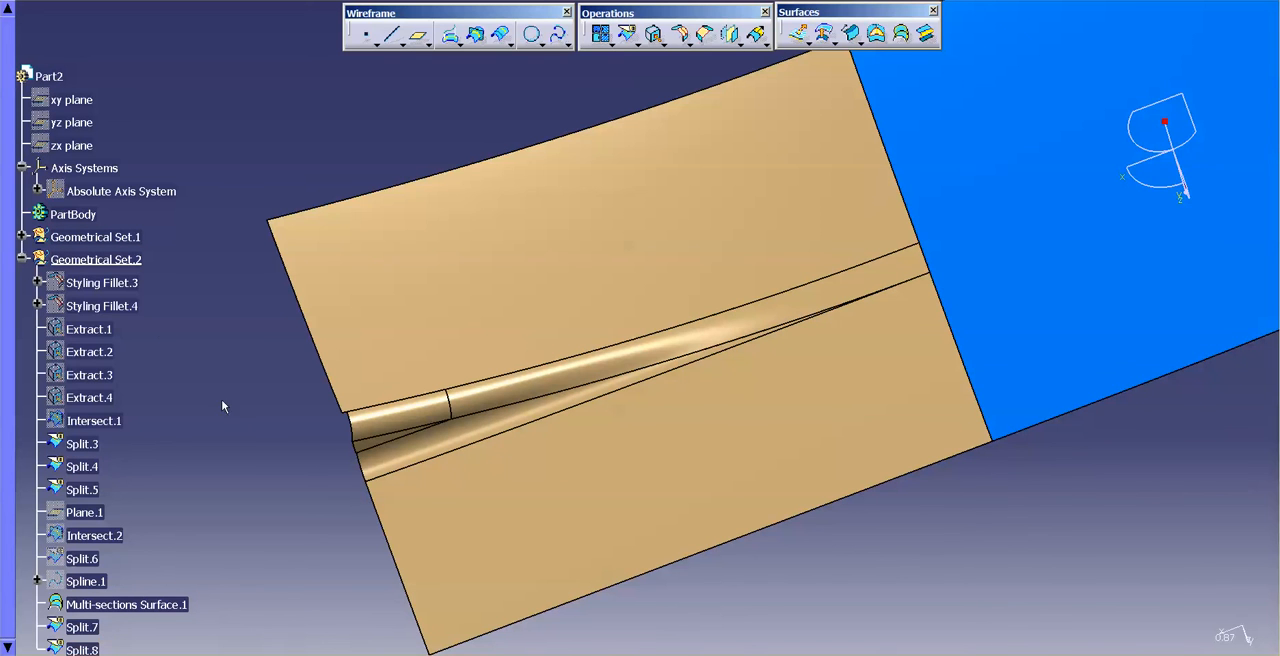
{"action": "double_click", "coordinate": [95, 283]}
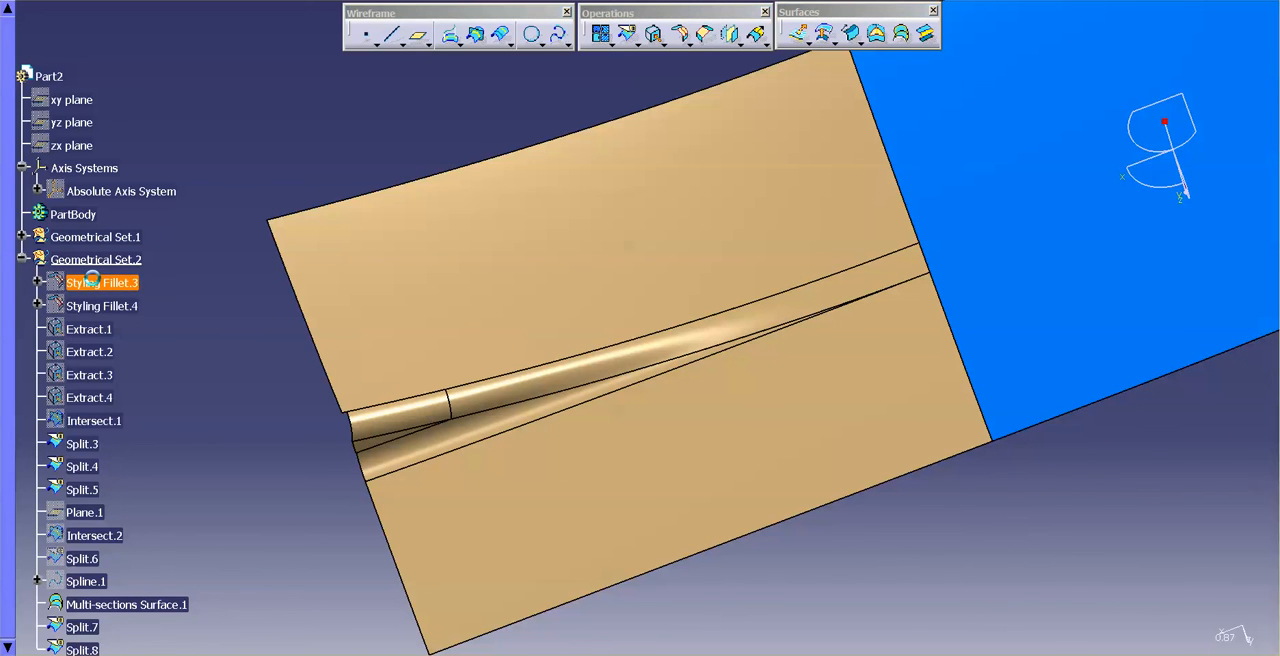
{"action": "double_click", "coordinate": [1025, 460]}
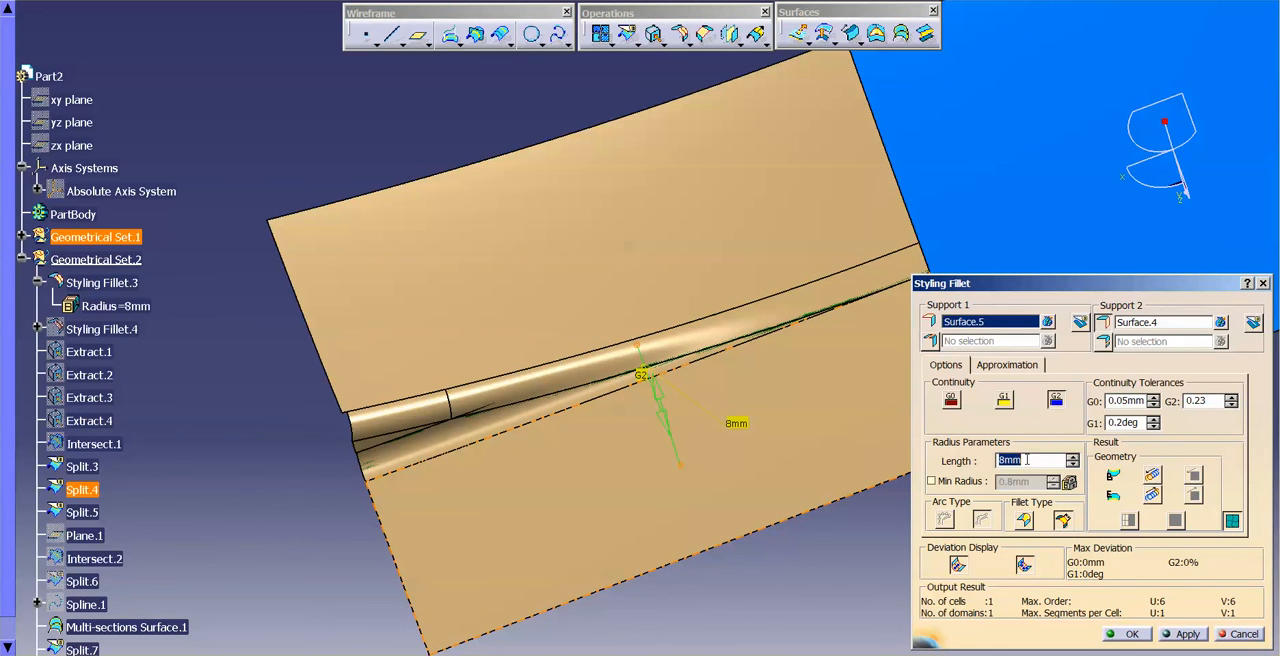
{"action": "type", "text": "10"}
{"action": "key", "text": "Return"}
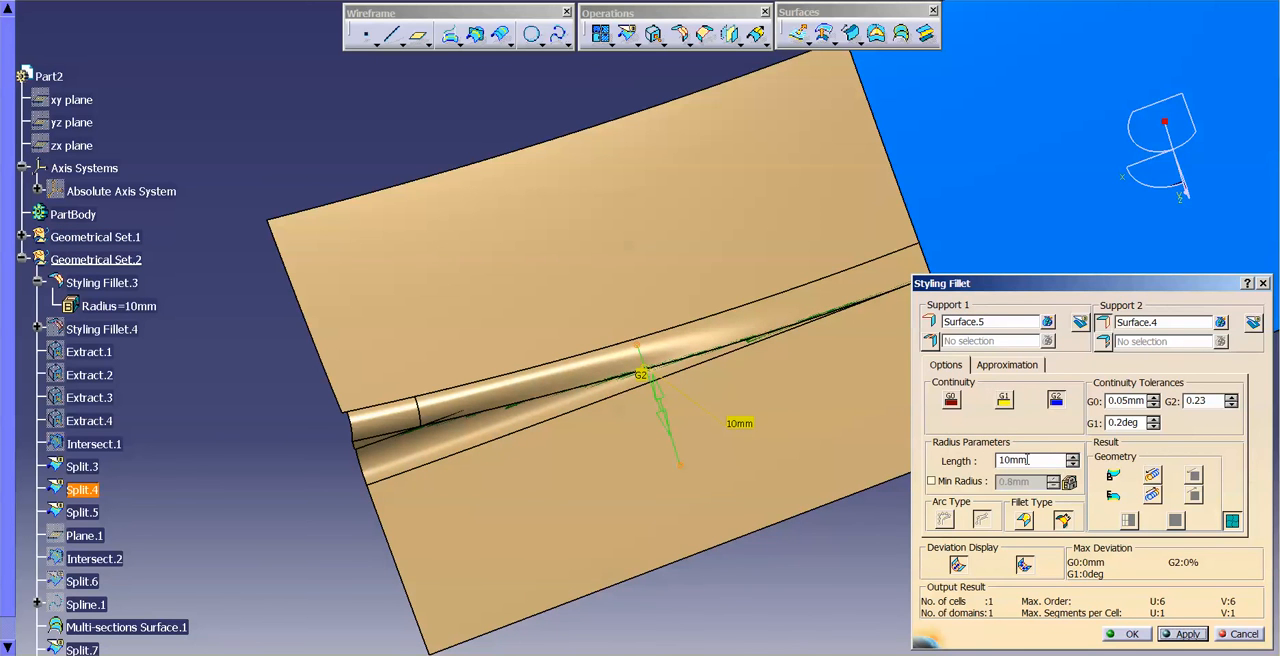
{"action": "left_click", "coordinate": [1129, 634]}
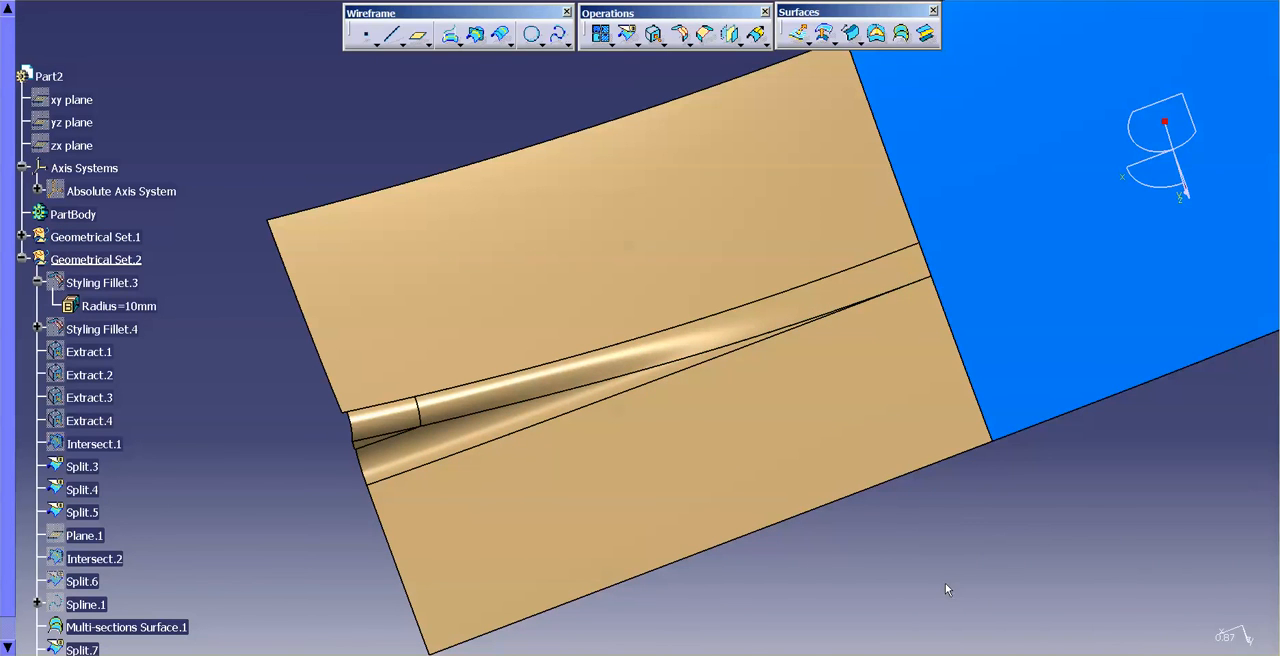
Step: Set the radius parameter of Styling Fillet.4 to 5 mm
{"action": "left_click", "coordinate": [38, 329]}
{"action": "double_click", "coordinate": [120, 351]}
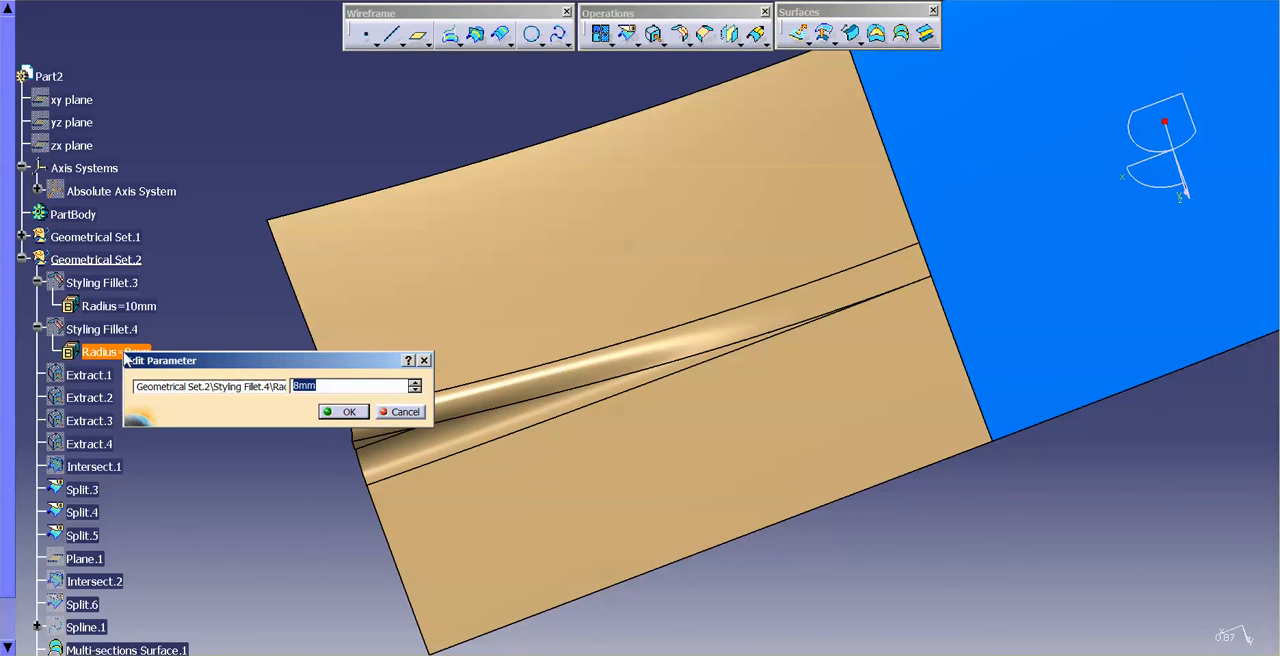
{"action": "key", "text": "Return"}
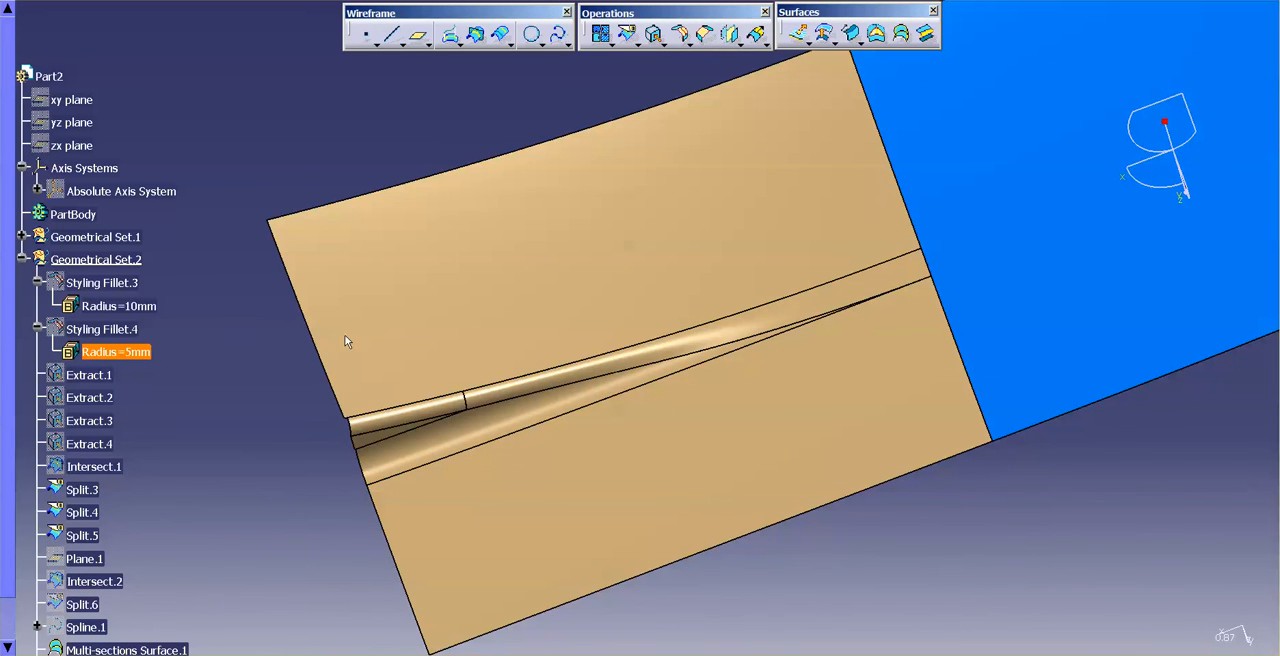
{"action": "left_click", "coordinate": [842, 582]}
Step: Examine the blended fillets' highlights from several angles in shading without edges, and restore shading with edges
{"action": "middle_click_drag", "start_coordinate": [880, 500], "coordinate": [745, 430]}
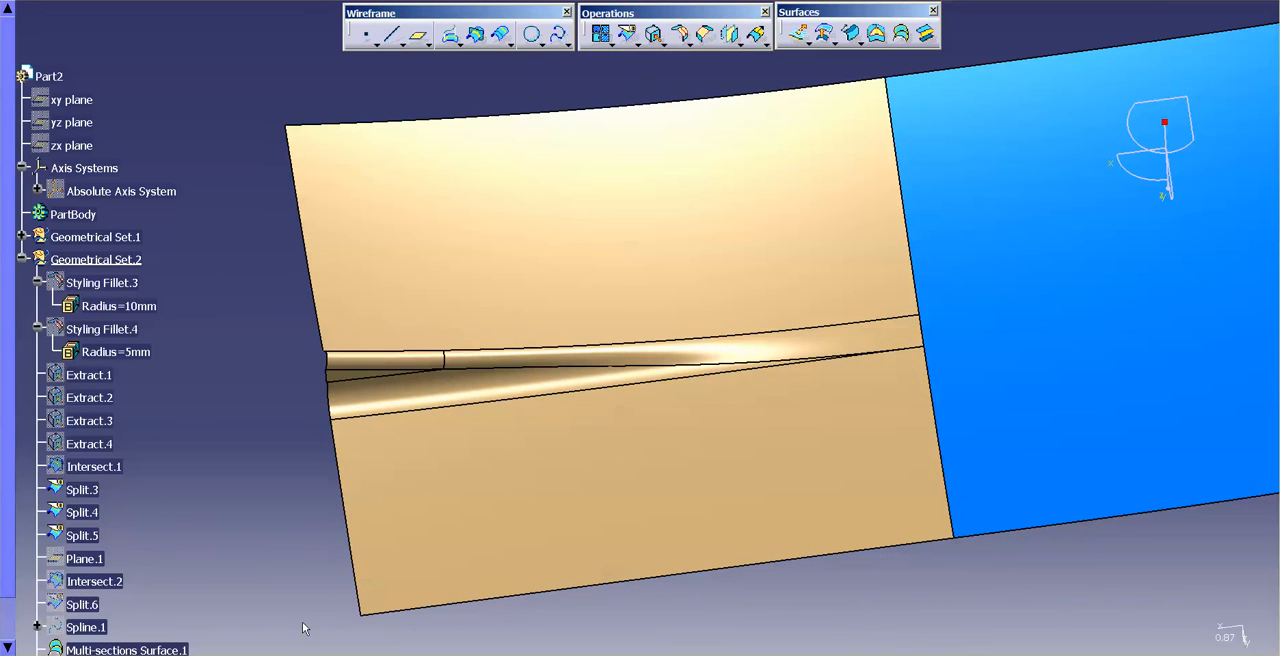
{"action": "left_click", "coordinate": [270, 655]}
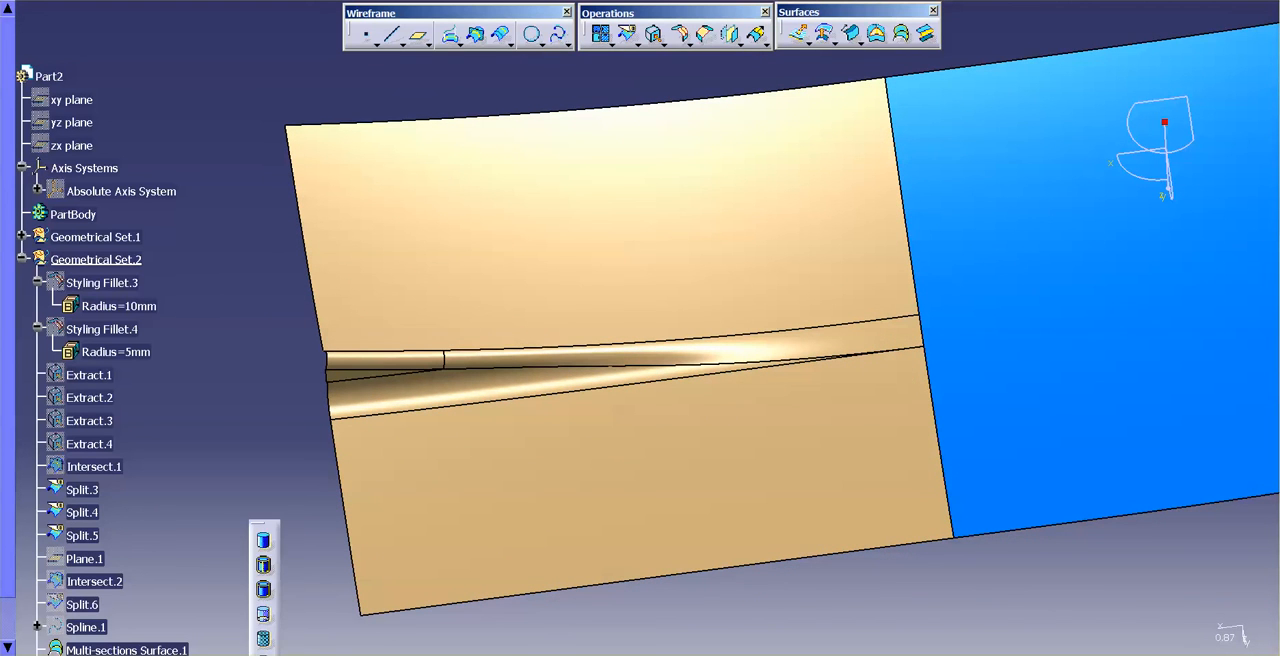
{"action": "left_click", "coordinate": [265, 541]}
{"action": "left_click", "coordinate": [716, 528]}
{"action": "middle_click_drag", "start_coordinate": [716, 528], "coordinate": [739, 497]}
{"action": "left_click", "coordinate": [891, 628]}
{"action": "middle_click_drag", "start_coordinate": [822, 590], "coordinate": [634, 440]}
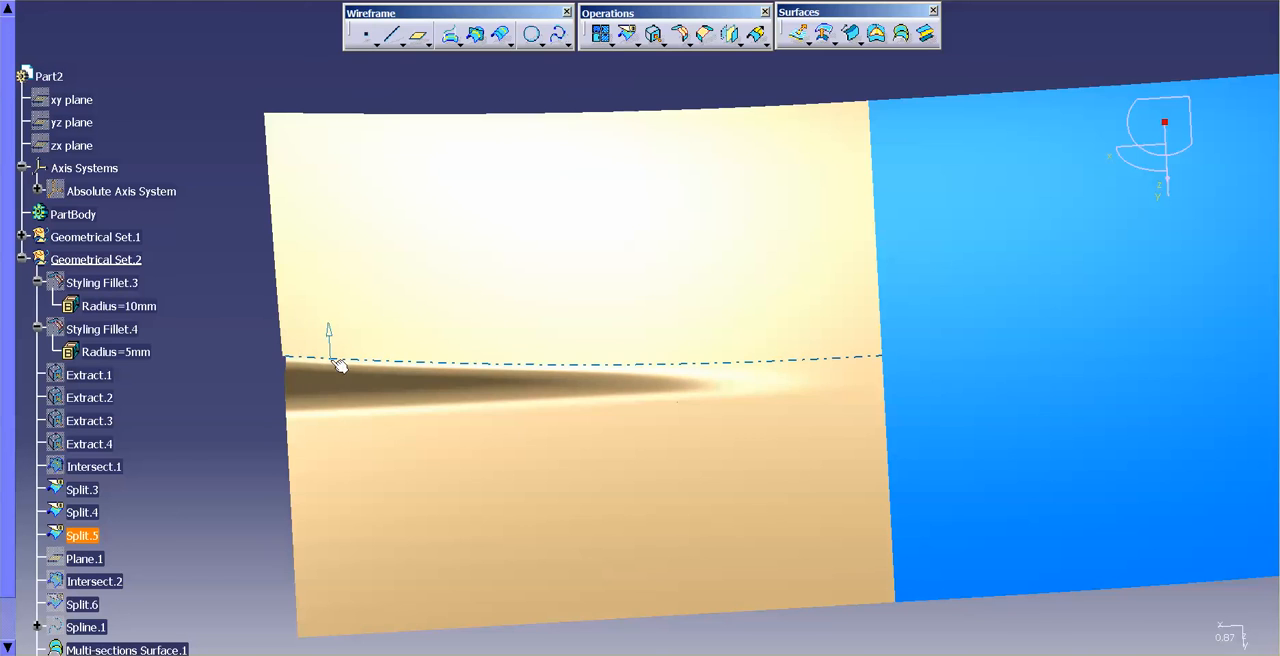
{"action": "middle_click_drag", "start_coordinate": [745, 388], "coordinate": [770, 433]}
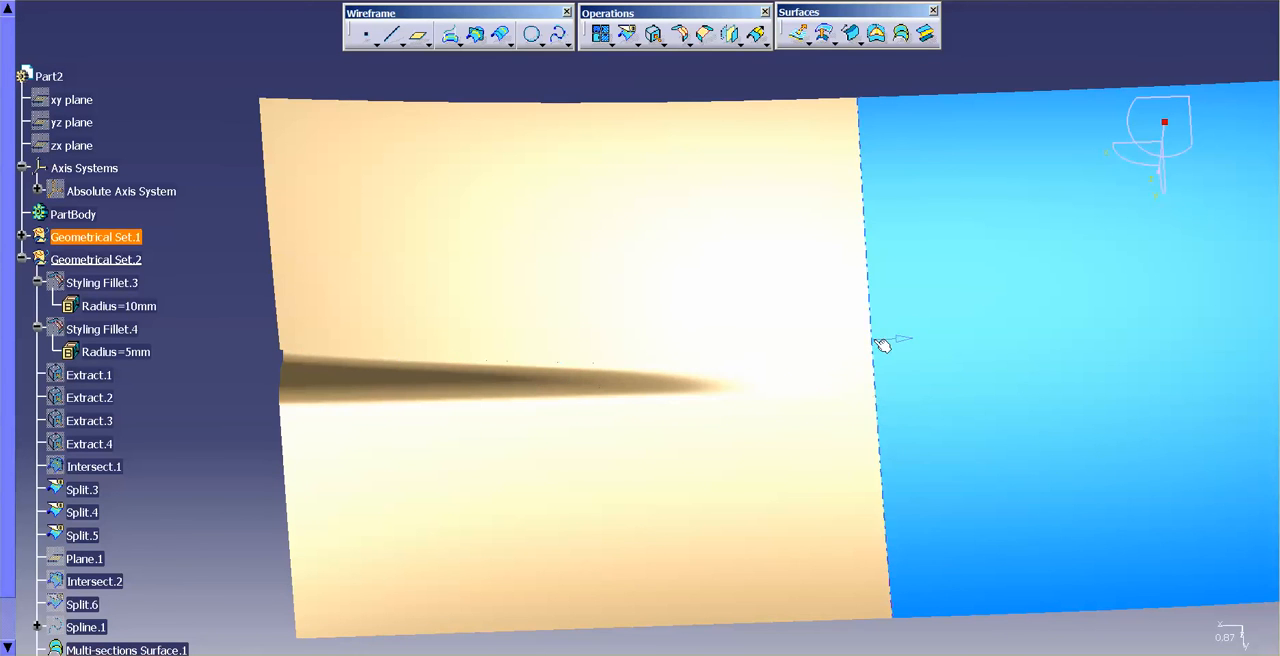
{"action": "middle_click_drag", "start_coordinate": [663, 346], "coordinate": [663, 305]}
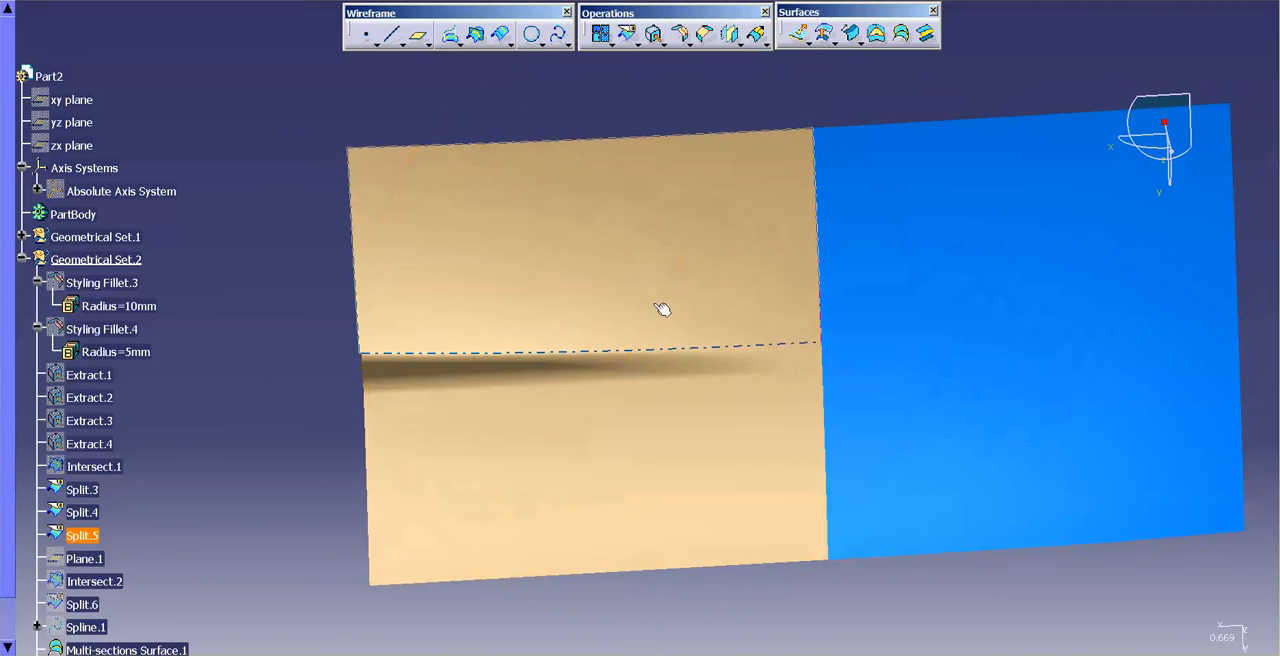
{"action": "middle_click_drag", "start_coordinate": [683, 442], "coordinate": [690, 480]}
{"action": "left_click", "coordinate": [260, 655]}
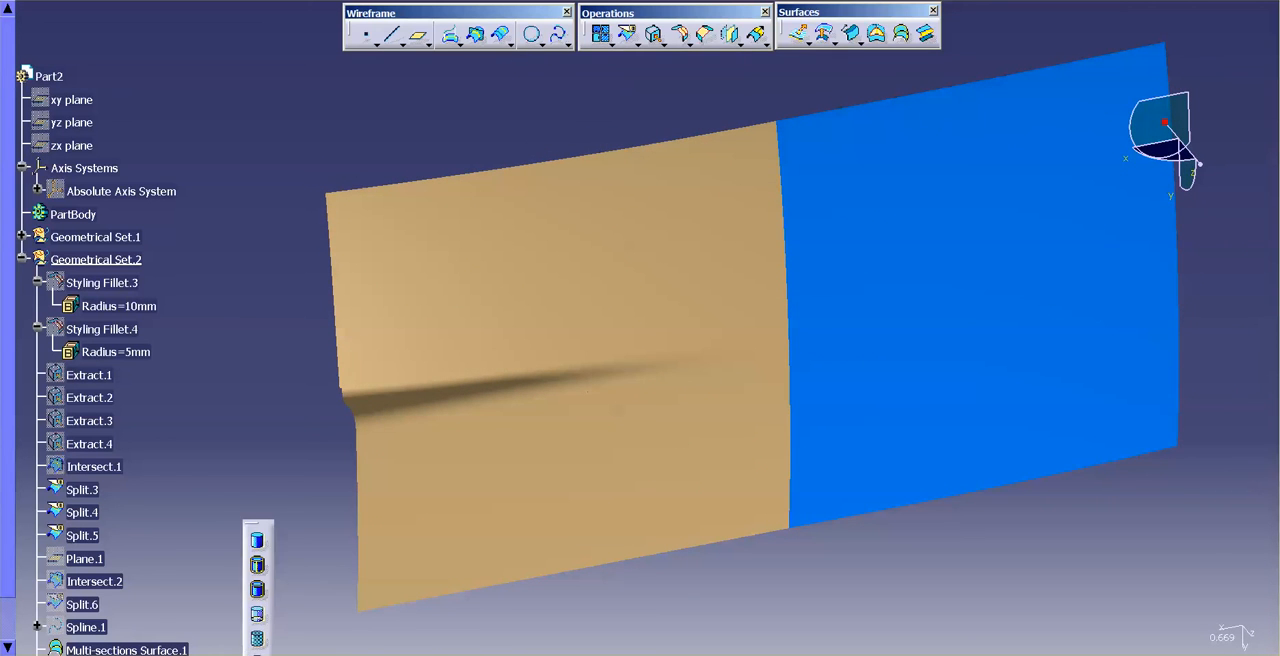
{"action": "left_click", "coordinate": [257, 564]}
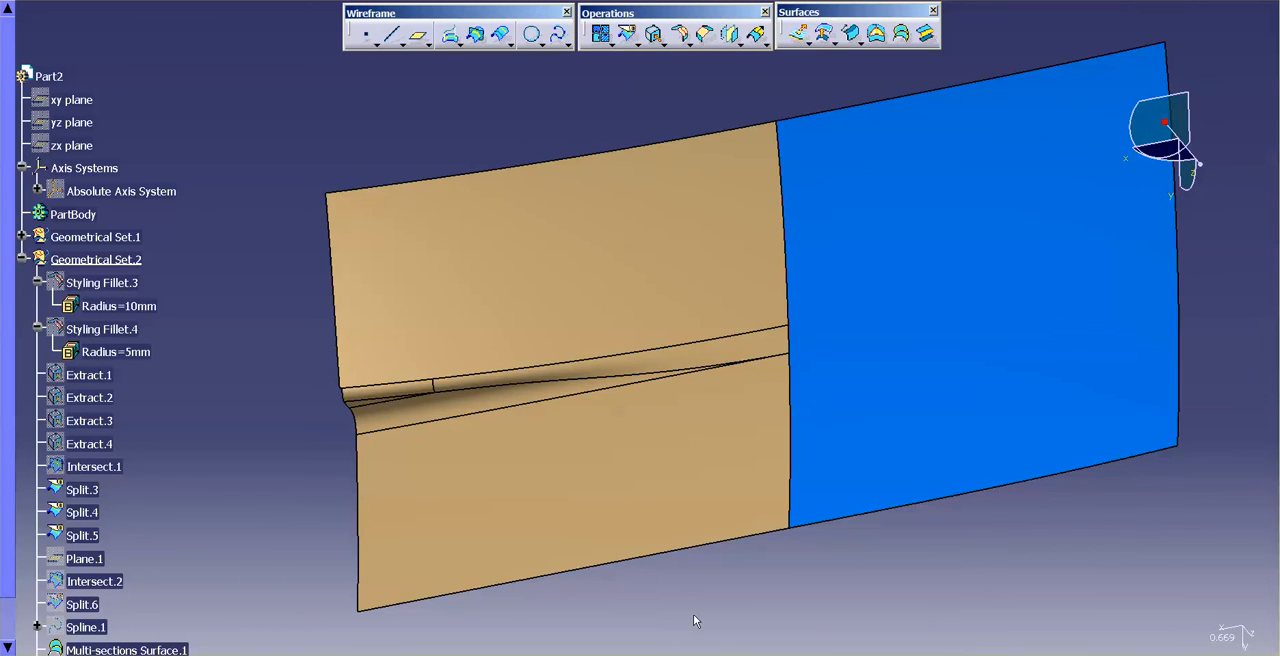